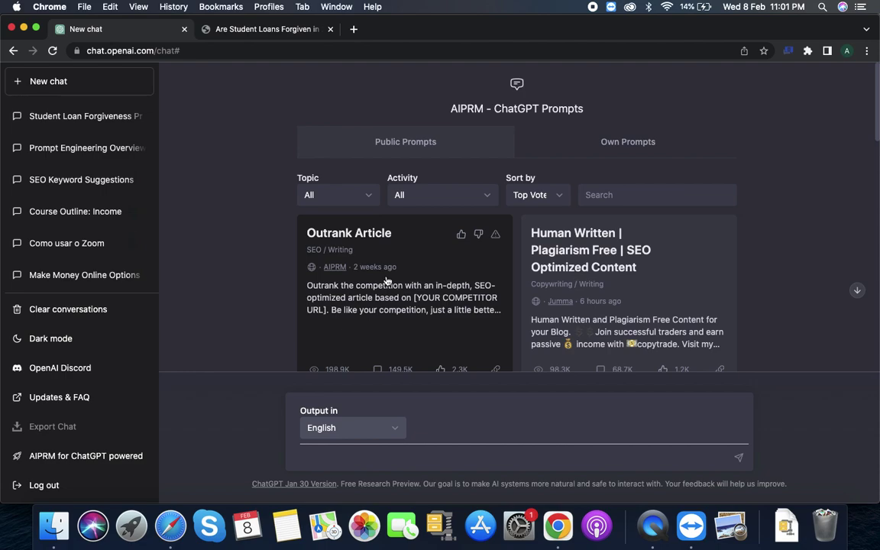
Run the AIPRM Keyword Strategy prompt with the keyword "Are Student Loans Forgiven".
scroll(388, 281, down, 5)
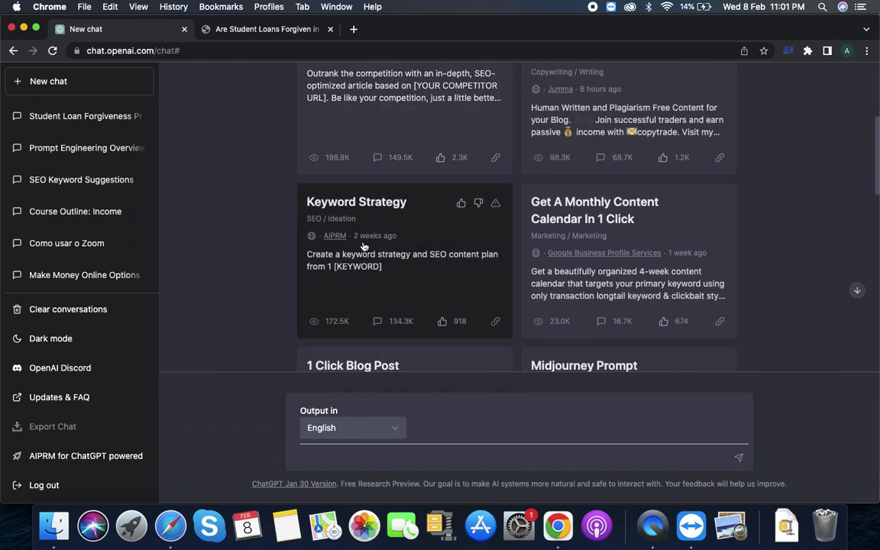
click(364, 246)
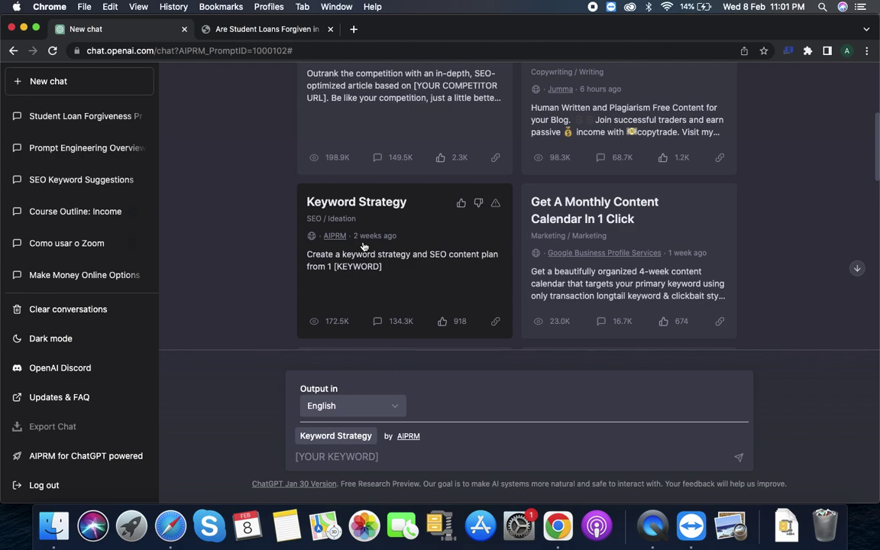
text(Are Student Loans Forgiven)
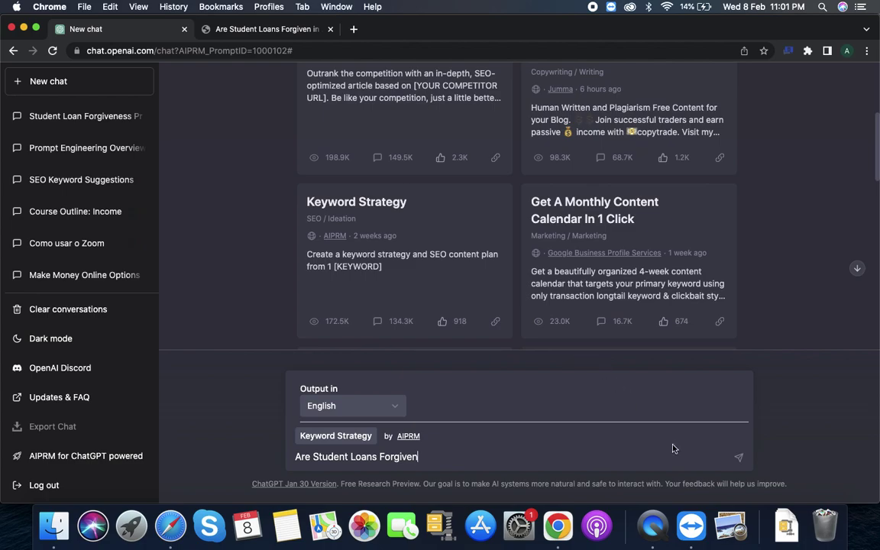
click(740, 458)
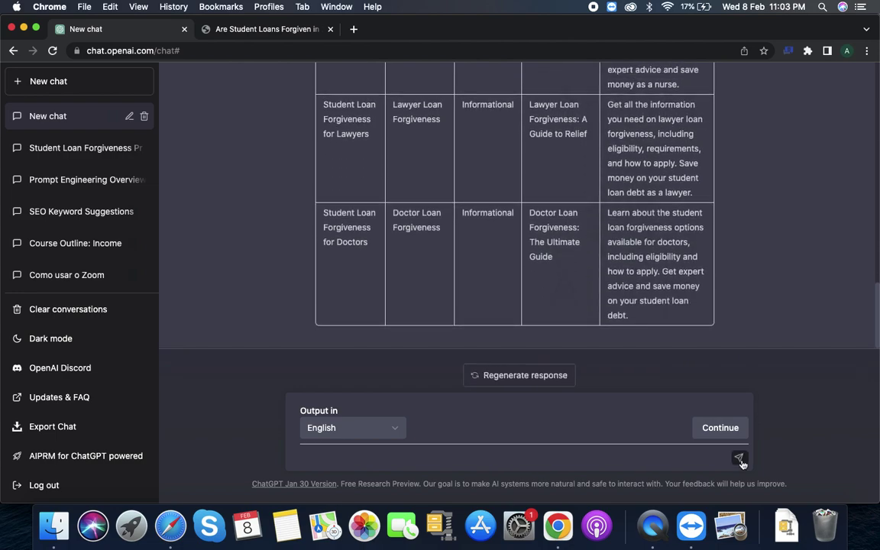
Copy the keyword "Student Loan Forgiveness for Doctors" from the last row of the generated content plan table.
right_click(539, 271)
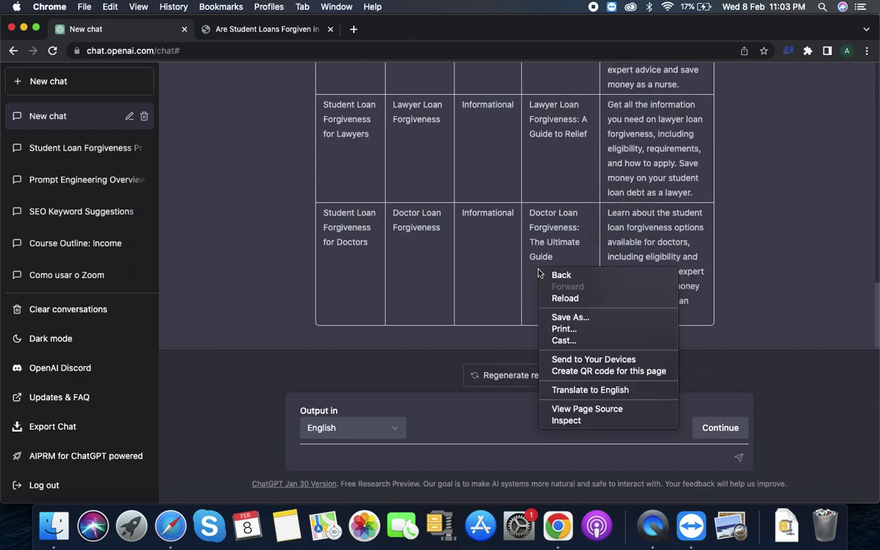
click(460, 257)
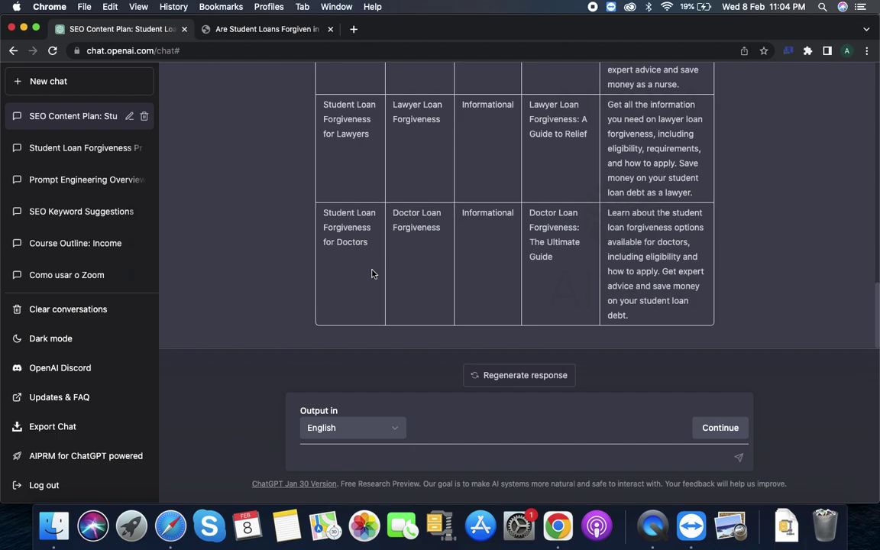
scroll(284, 229, up, 1)
scroll(373, 272, up, 10)
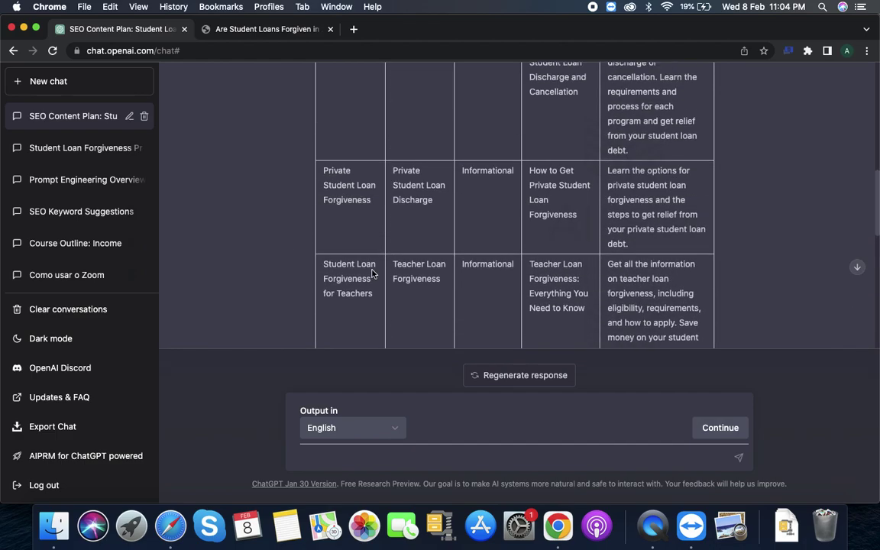
scroll(372, 274, down, 10)
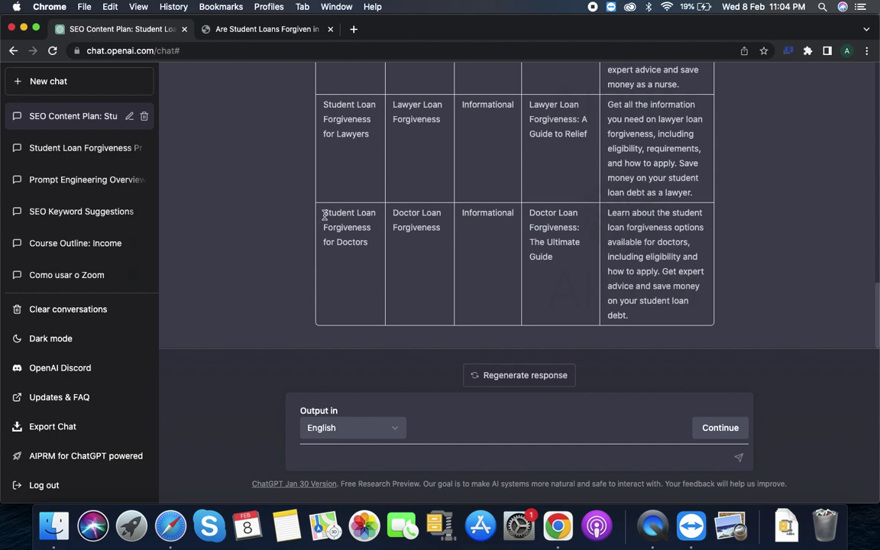
drag(324, 216, 373, 258)
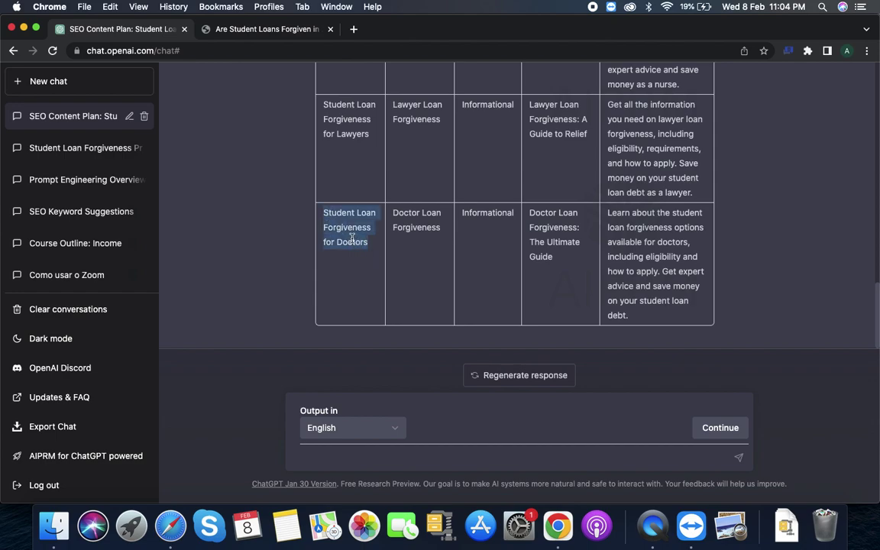
right_click(355, 237)
click(375, 265)
Start a new chat and send: I want to write a blog on "Student Loan Forgiveness for Doctors" DO you understand.
click(66, 92)
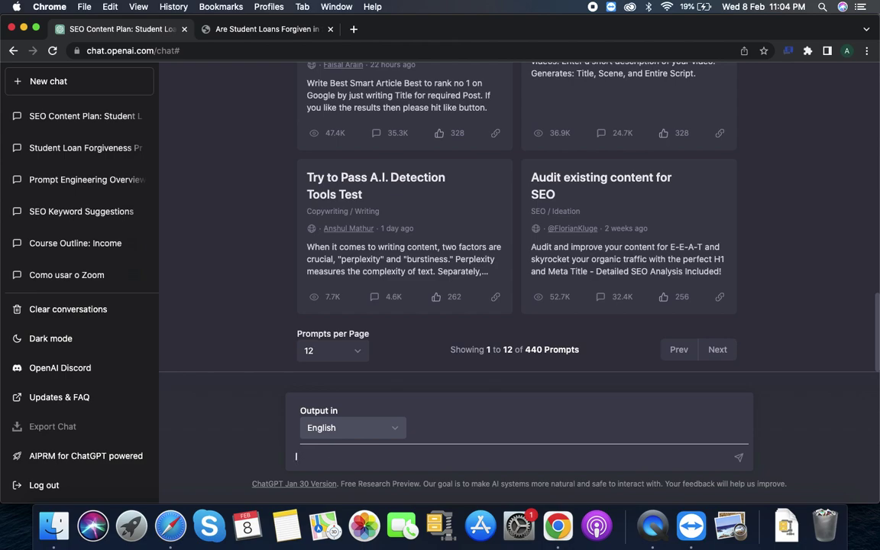
text(I wanr =)
text( to)
text( w)
text(rite a )
text(blog)
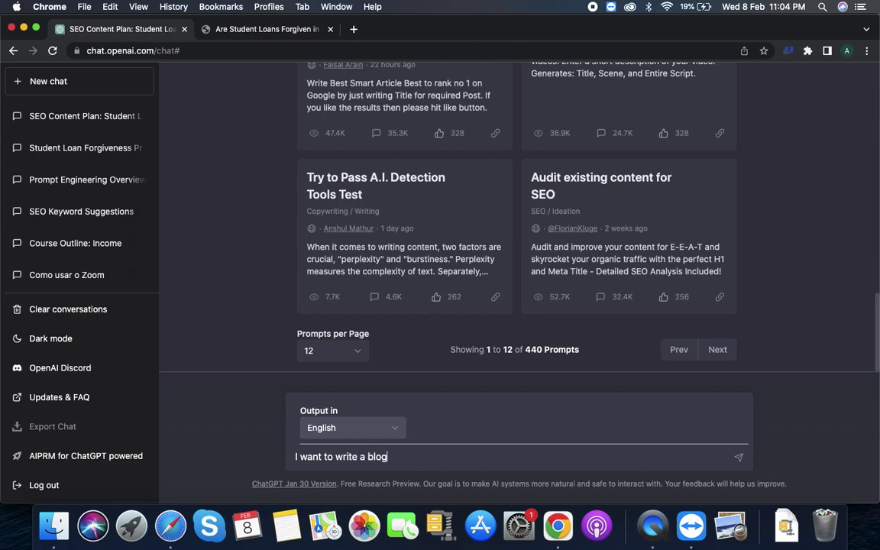
text( on ")
key(super+v)
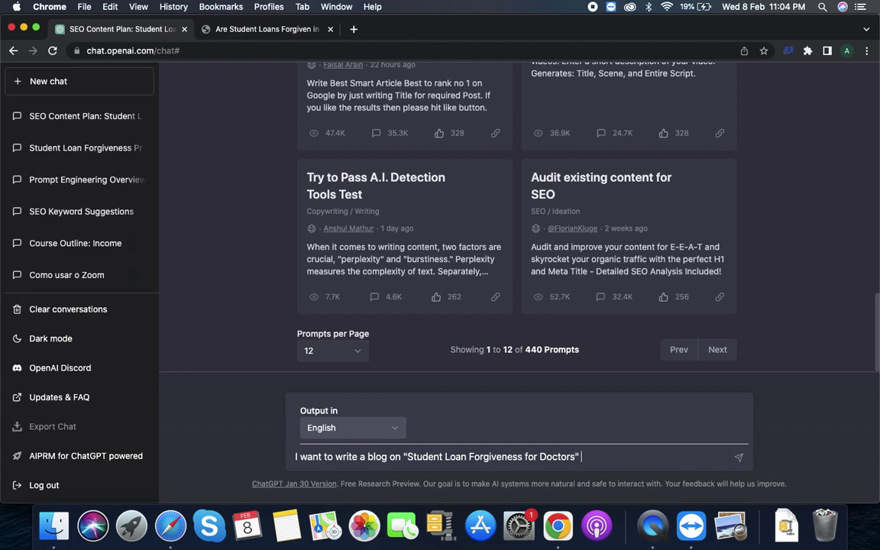
text(DO you understand)
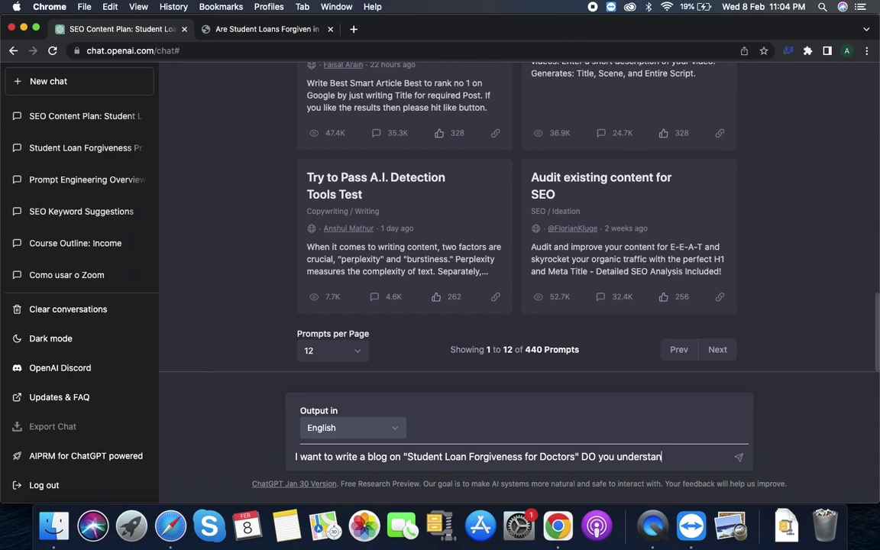
key(Return)
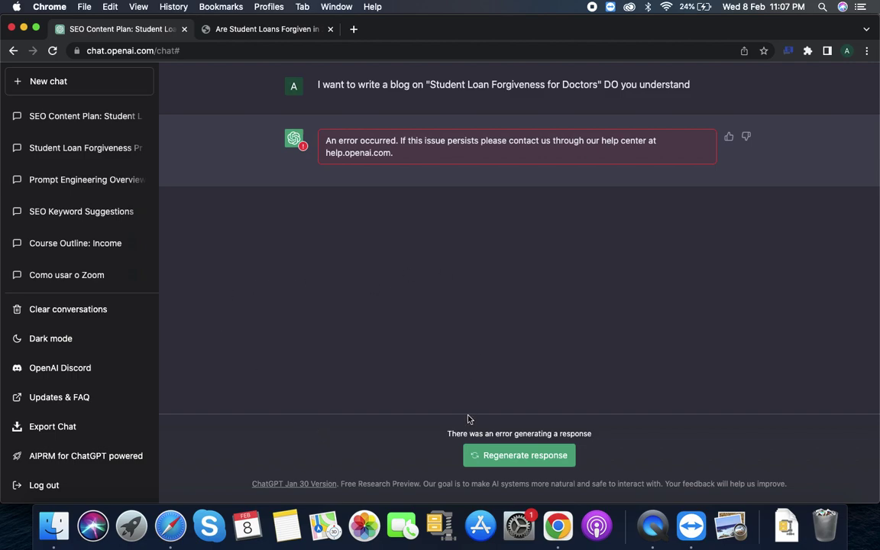
Regenerate the failed response and resend the same message about the "Student Loan Forgiveness for Doctors" blog.
click(493, 462)
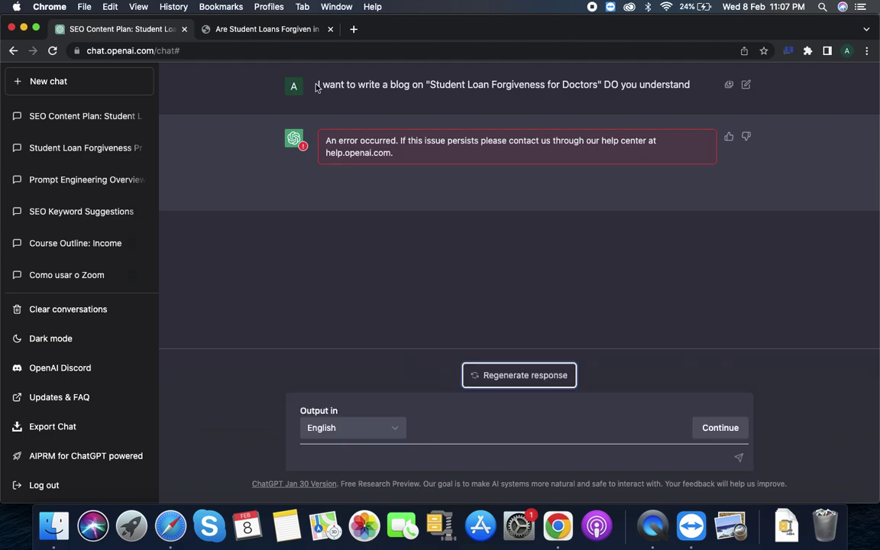
drag(318, 85, 715, 83)
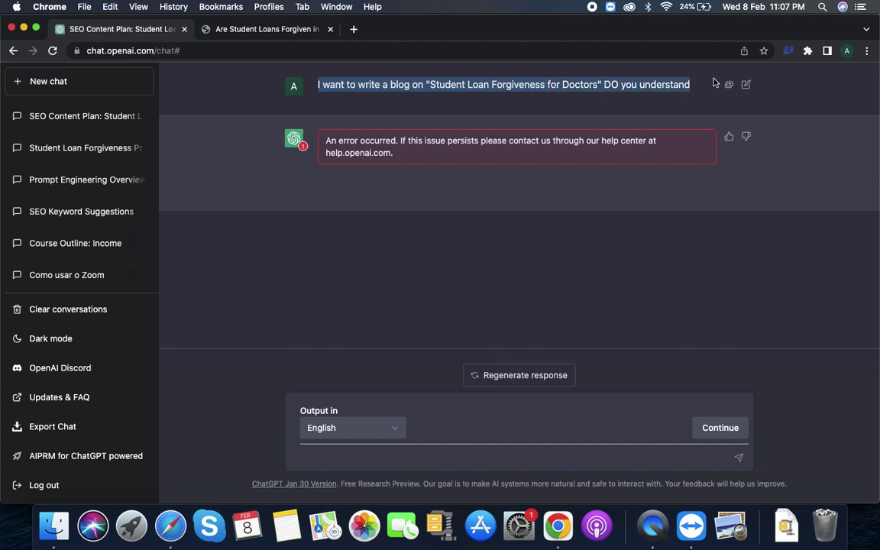
click(462, 458)
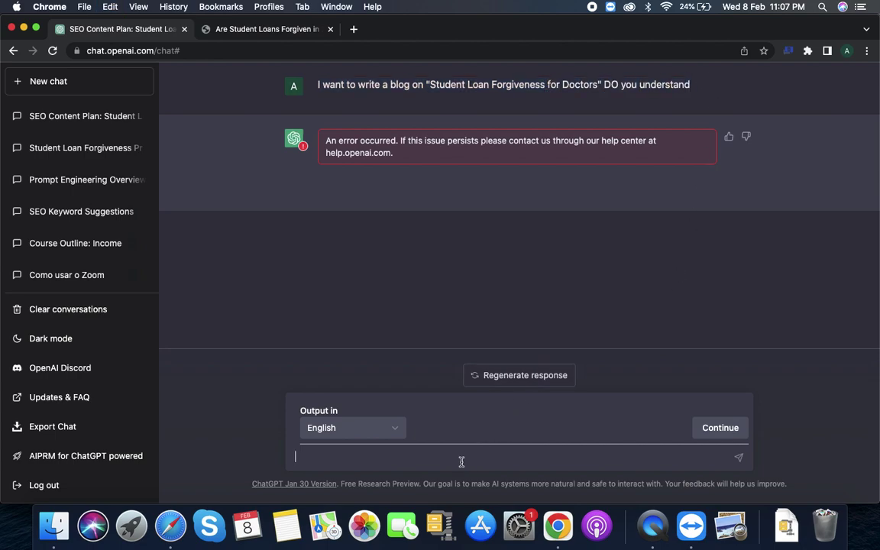
key(super+v)
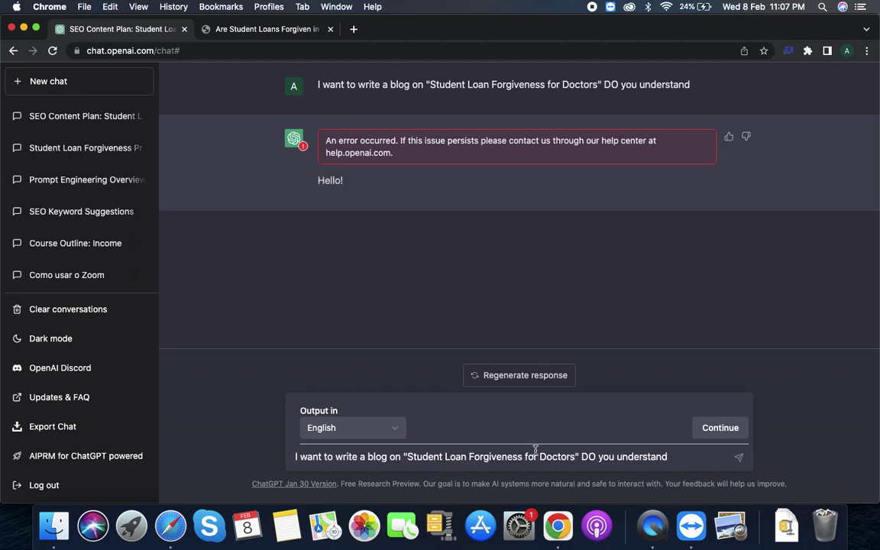
key(Return)
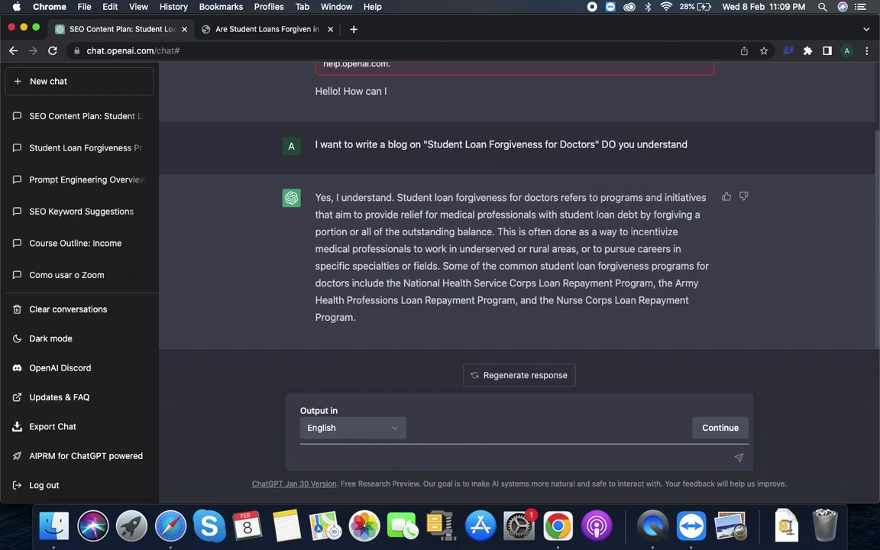
text(Please provide an a)
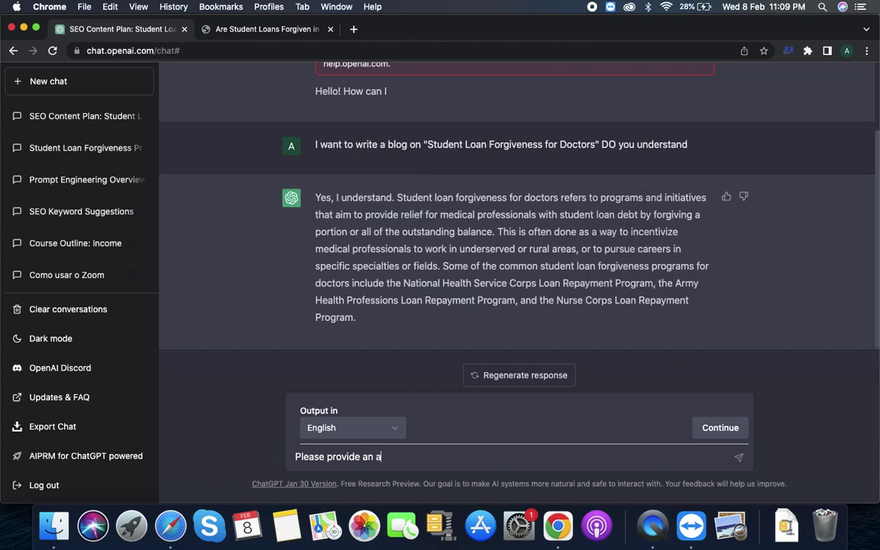
key(BackSpace)
text(outline for)
key(BackSpace)
key(BackSpace)
key(BackSpace)
key(BackSpace)
key(BackSpace)
key(BackSpace)
key(BackSpace)
key(BackSpace)
key(BackSpace)
key(BackSpace)
key(BackSpace)
key(BackSpace)
key(BackSpace)
key(BackSpace)
key(BackSpace)
key(BackSpace)
key(BackSpace)
key(BackSpace)
key(BackSpace)
key(BackSpace)
key(BackSpace)
key(BackSpace)
key(BackSpace)
key(BackSpace)
key(BackSpace)
key(BackSpace)
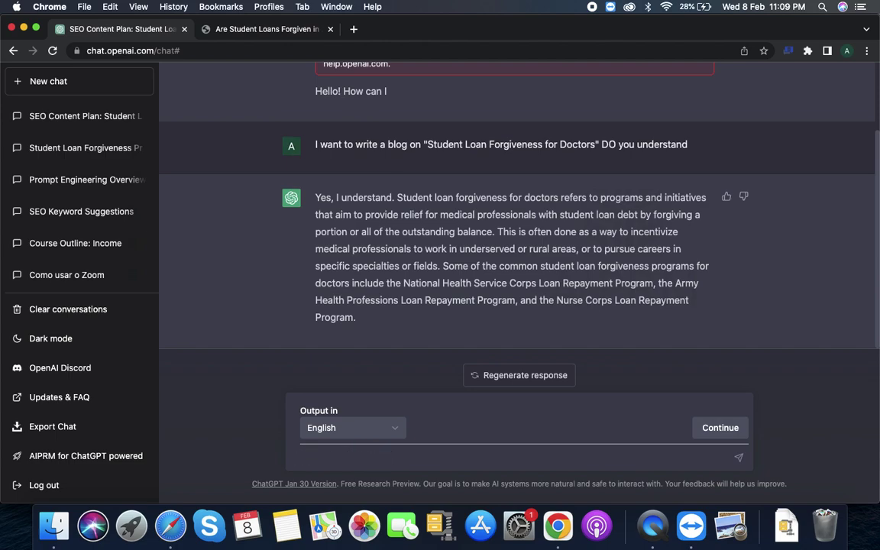
Send the message: My brand not provide student loans it is about " ways to earn extra income" Do you understand.
text(My brand not provide)
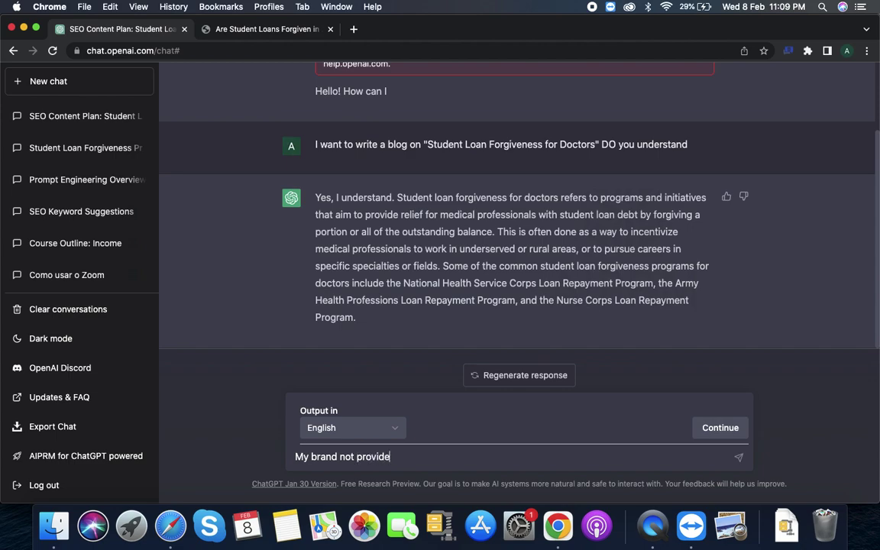
text( s)
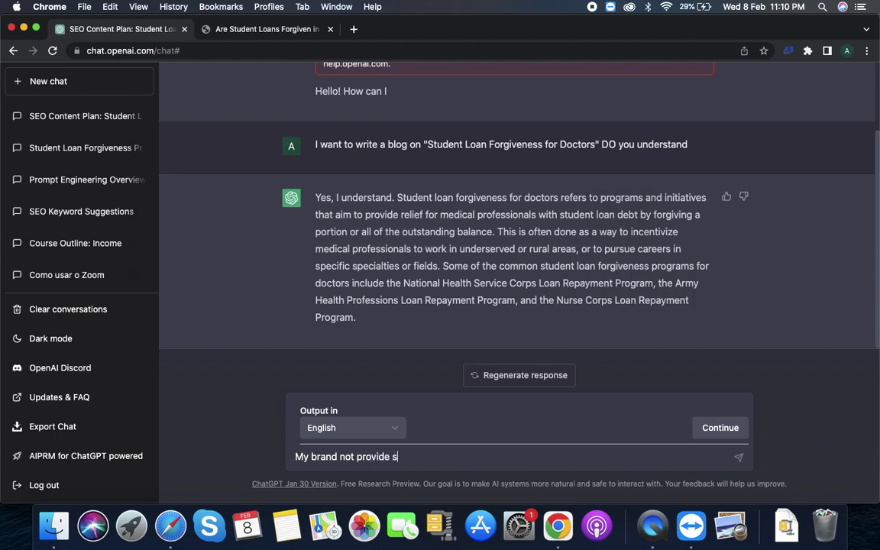
text(tudent loans it is about)
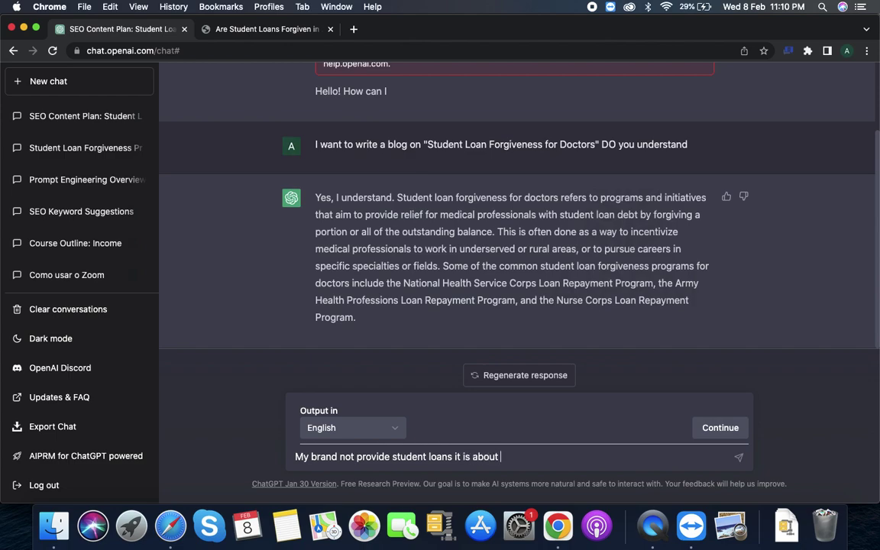
text(  making )
text(an)
key(BackSpace)
key(BackSpace)
key(BackSpace)
key(BackSpace)
key(BackSpace)
key(BackSpace)
key(BackSpace)
key(BackSpace)
key(BackSpace)
text(ways to earn extra inco)
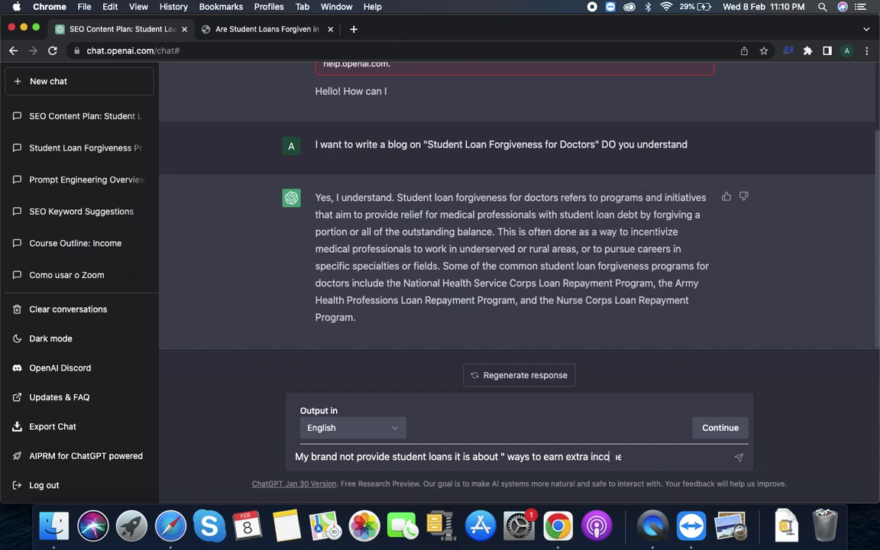
text(me" Do you understand)
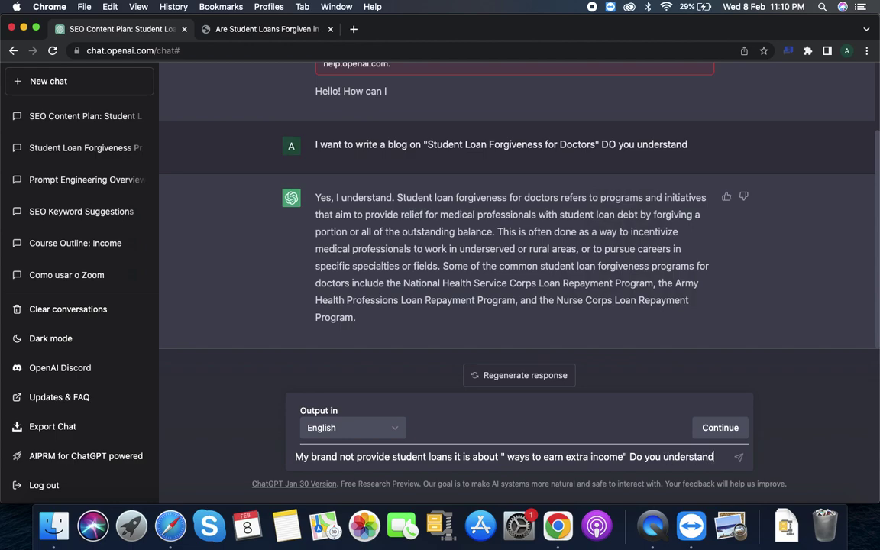
key(Return)
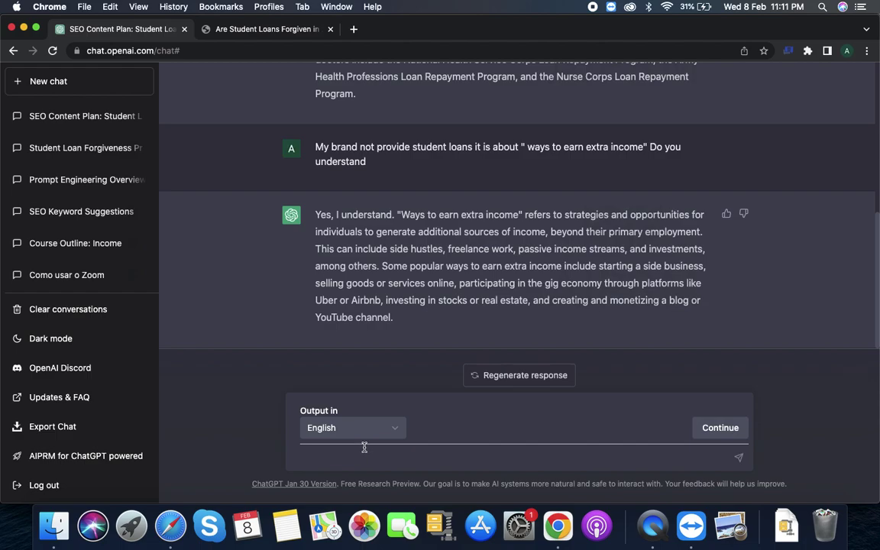
click(353, 29)
text(google)
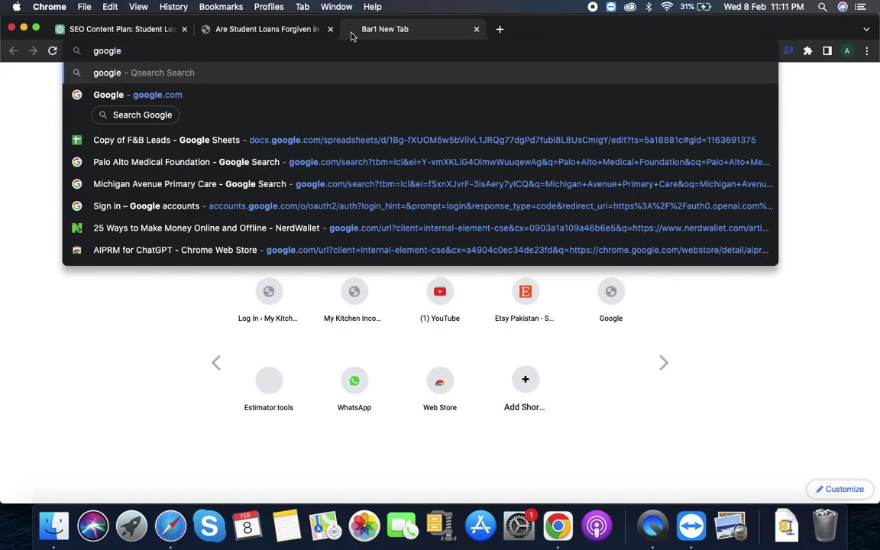
key(Return)
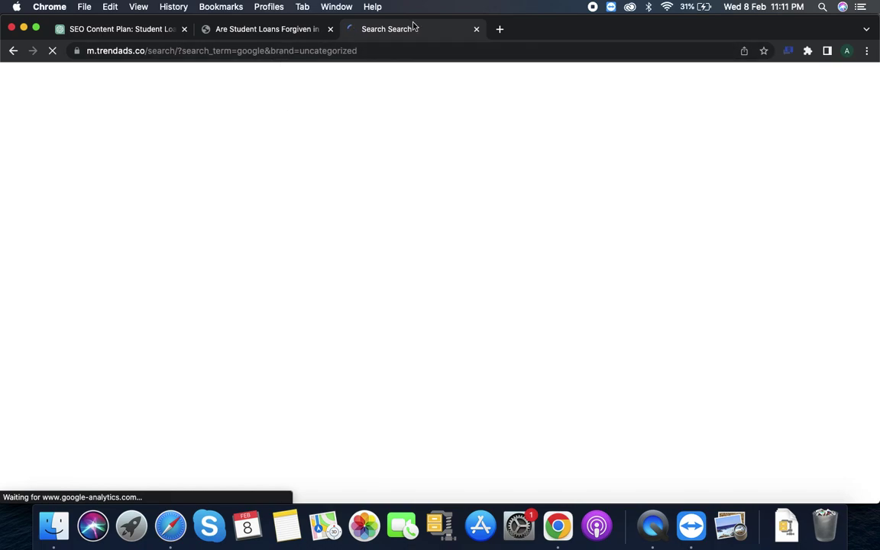
click(477, 31)
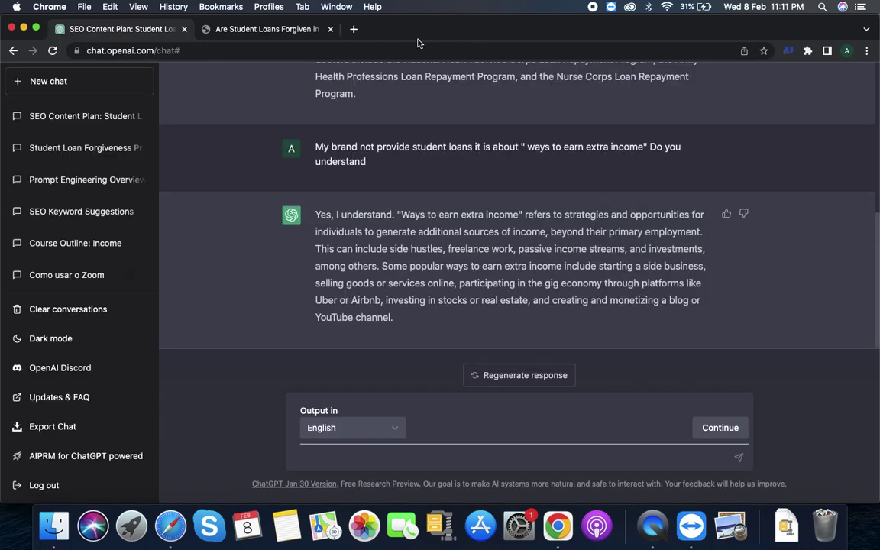
Open google.com in a new tab and close the unwanted pop-up tab.
click(353, 31)
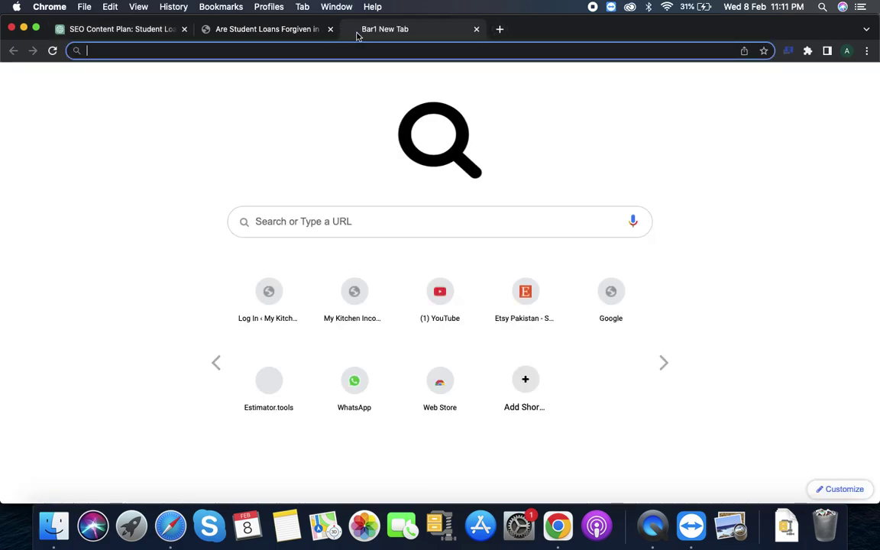
text(goo)
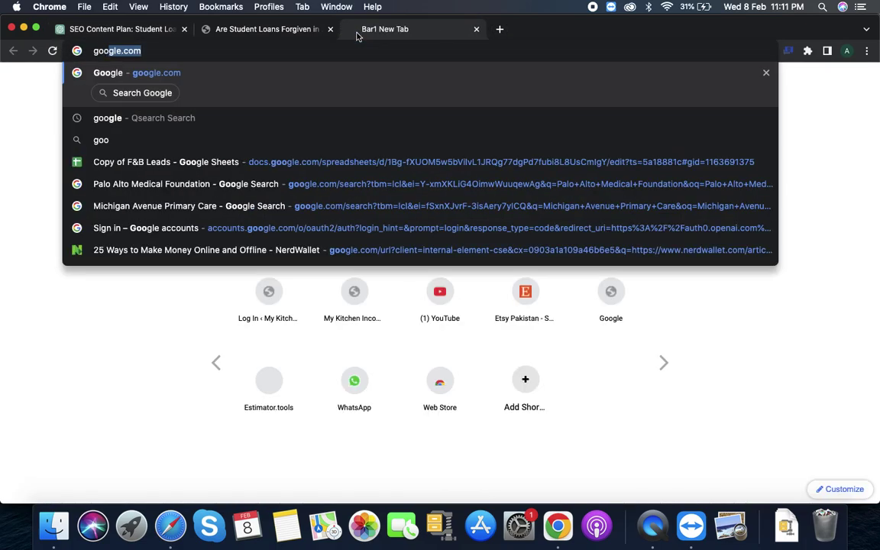
key(Return)
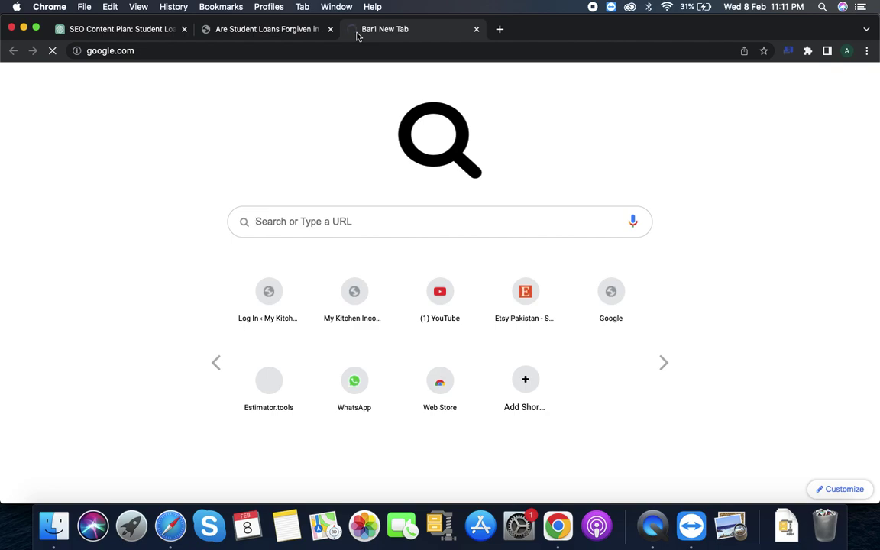
click(325, 219)
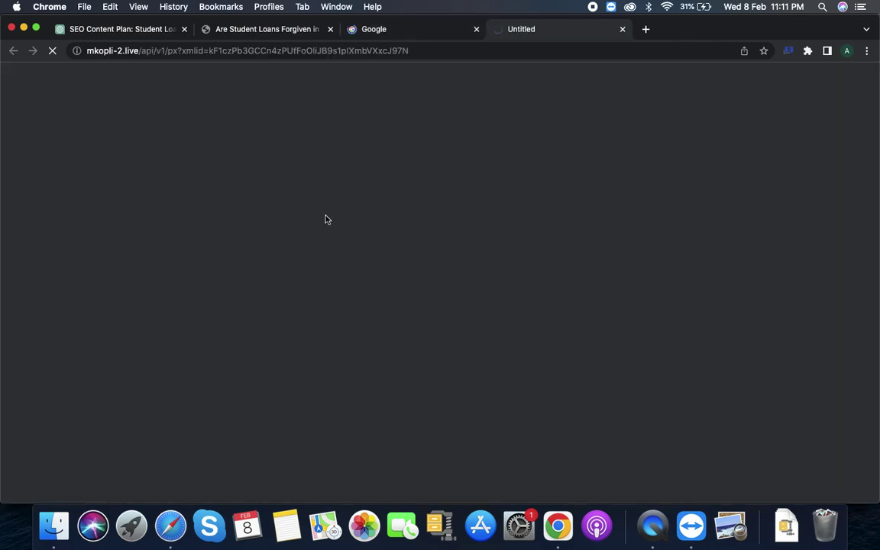
click(623, 29)
click(375, 231)
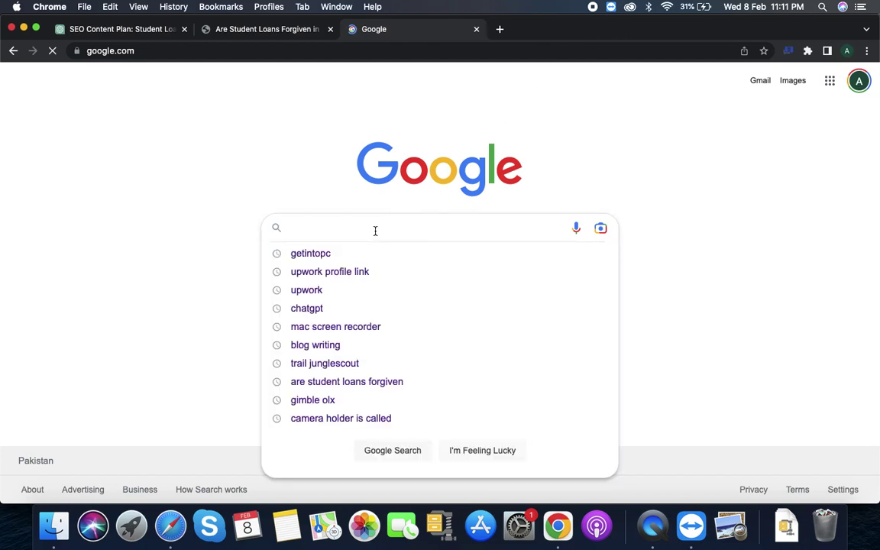
Paste the copied prompt, trim it to Student Loan Forgiveness for Doctors, and search Google for it.
text(v)
key(BackSpace)
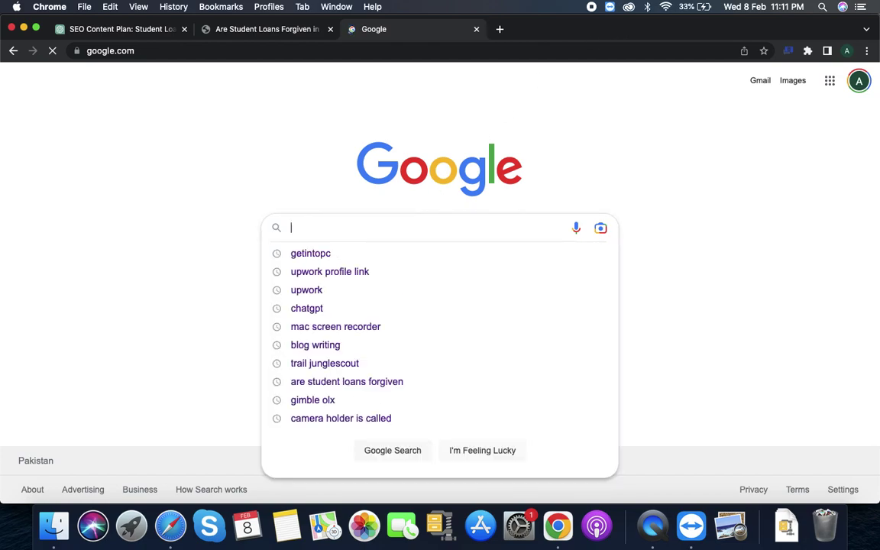
key(super+v)
key(Return)
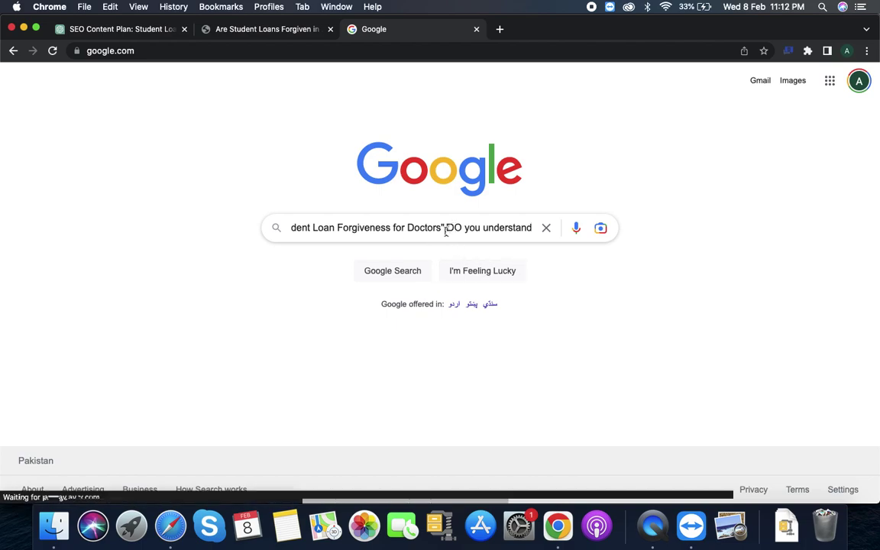
drag(447, 231, 532, 227)
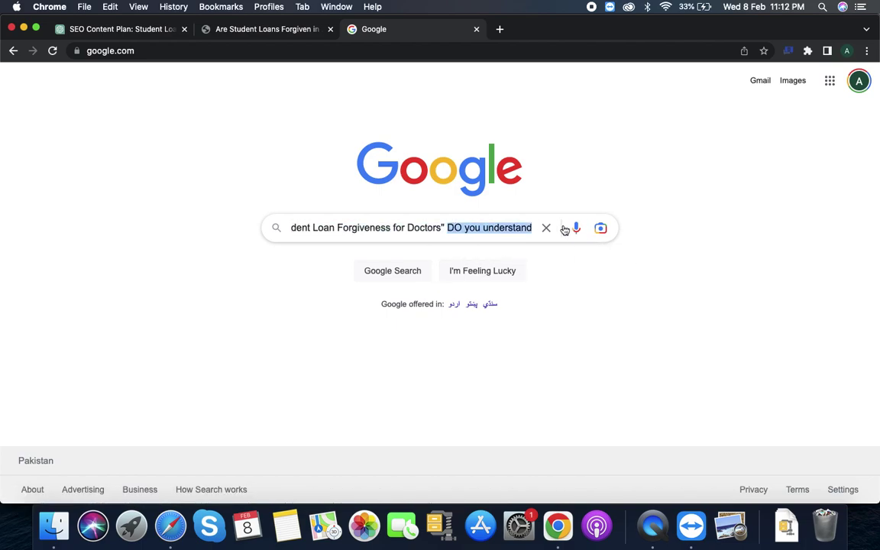
key(BackSpace)
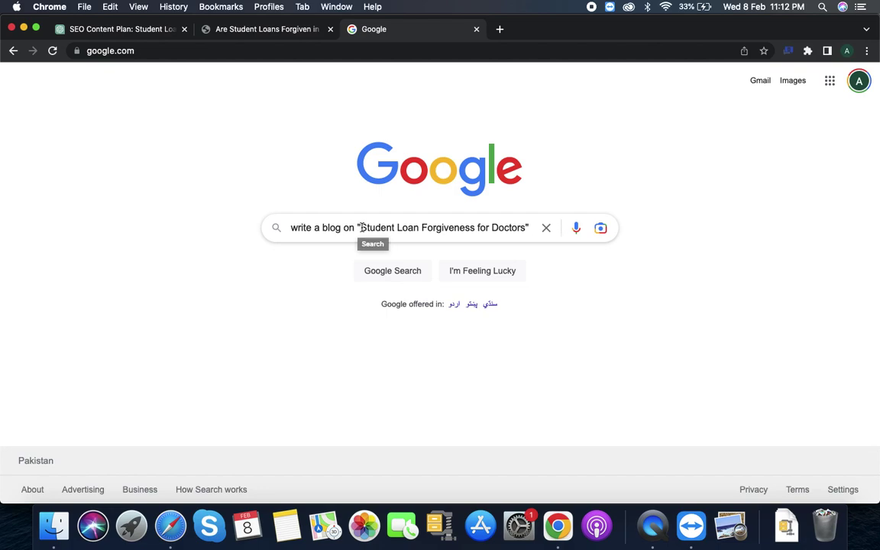
drag(358, 227, 260, 235)
key(BackSpace)
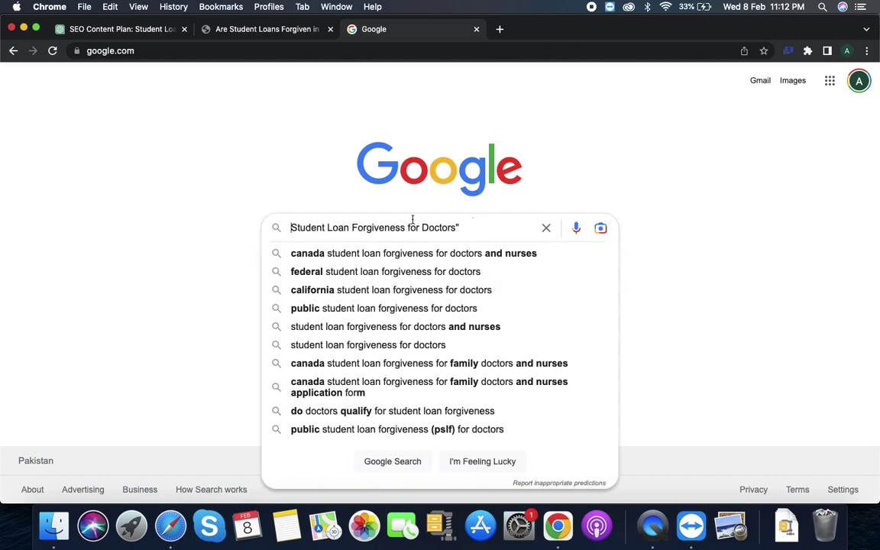
key(BackSpace)
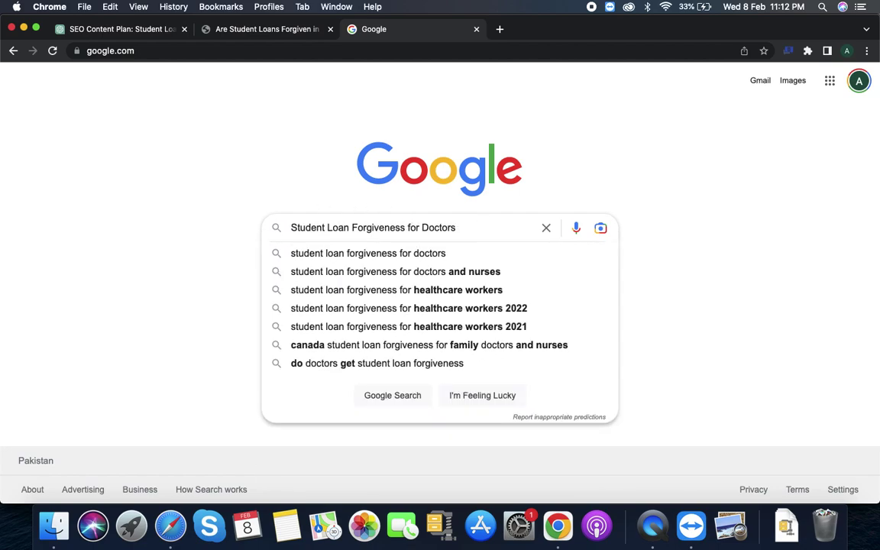
key(Return)
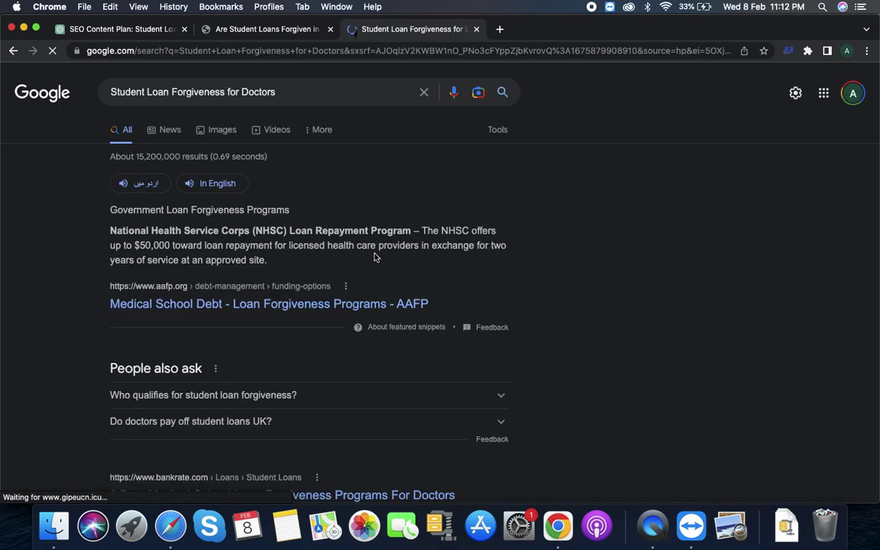
Expand and collapse the first three "People also ask" questions to load more related questions.
scroll(375, 256, down, 1)
scroll(376, 256, down, 1)
scroll(375, 257, down, 2)
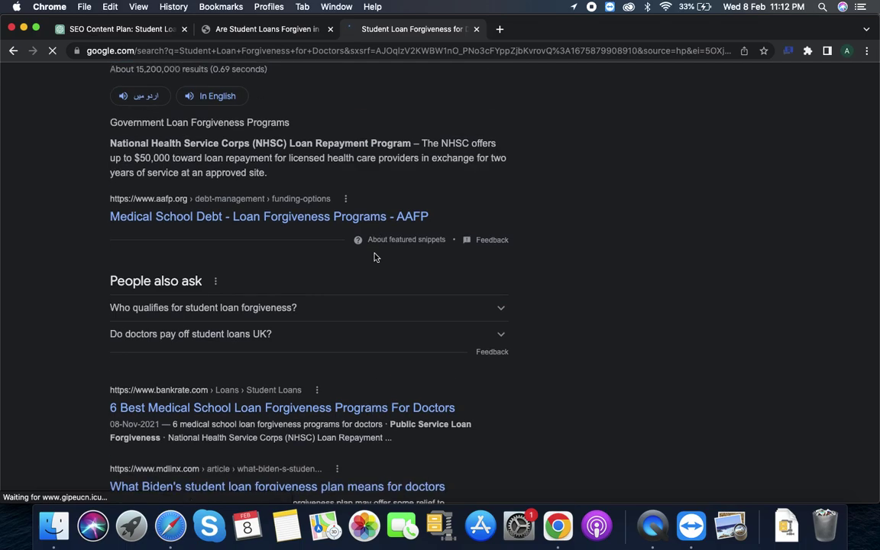
scroll(375, 258, up, 1)
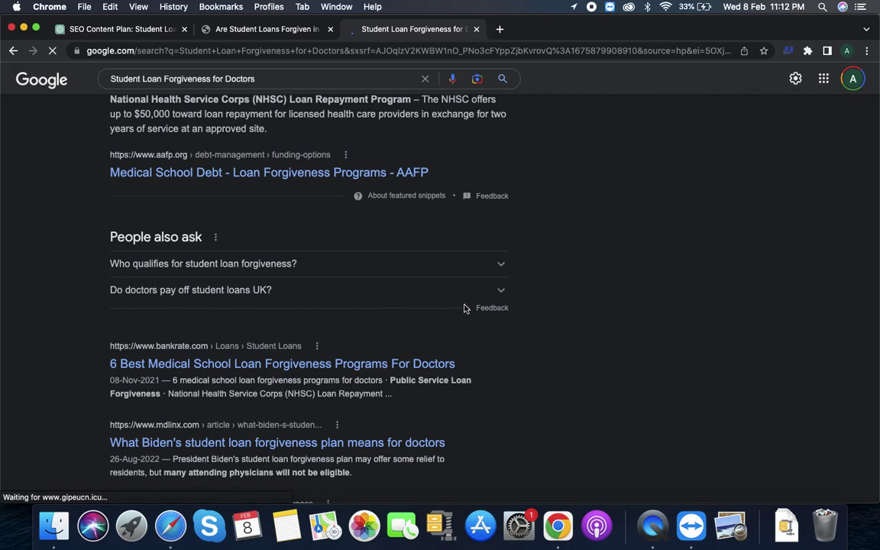
click(502, 291)
click(502, 291)
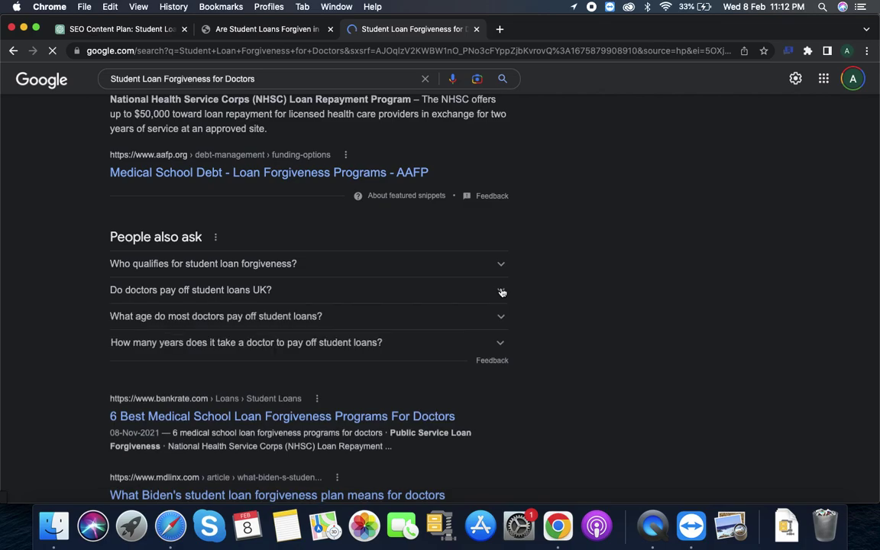
click(502, 264)
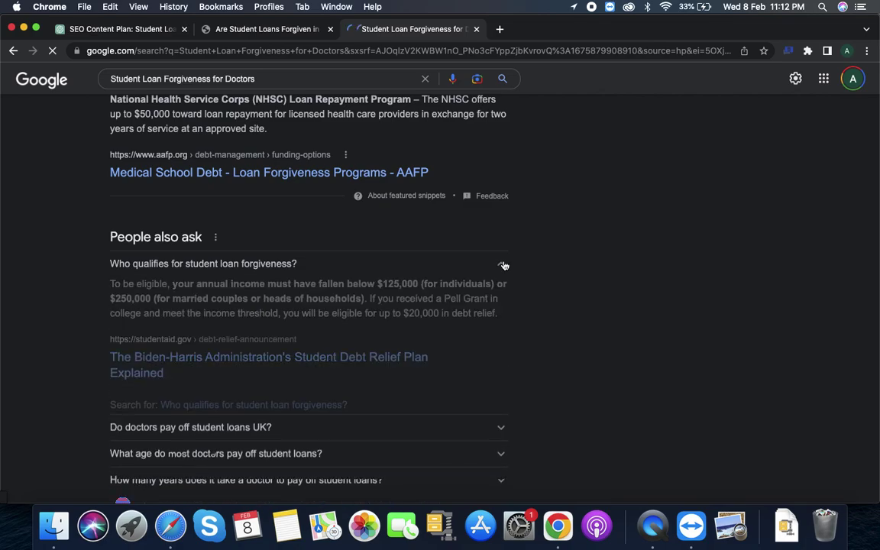
click(502, 264)
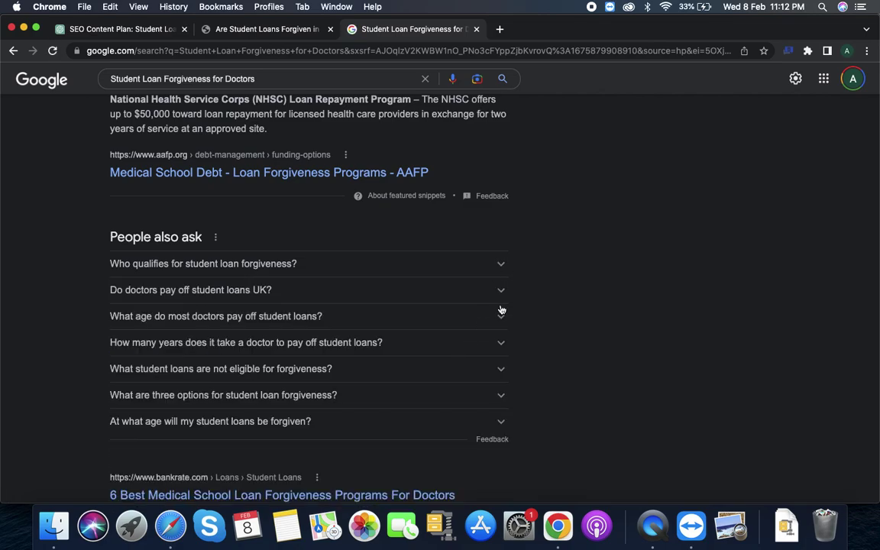
click(503, 293)
click(502, 292)
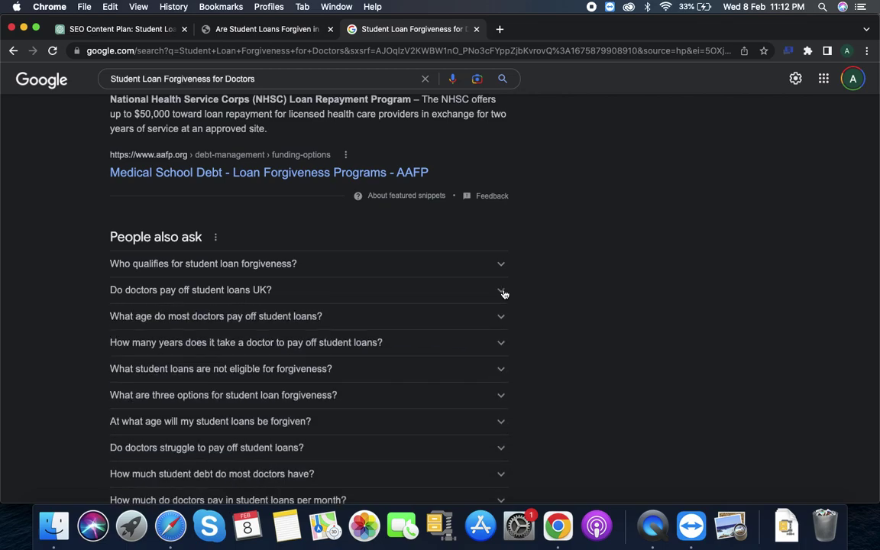
click(503, 317)
click(504, 319)
scroll(450, 330, down, 4)
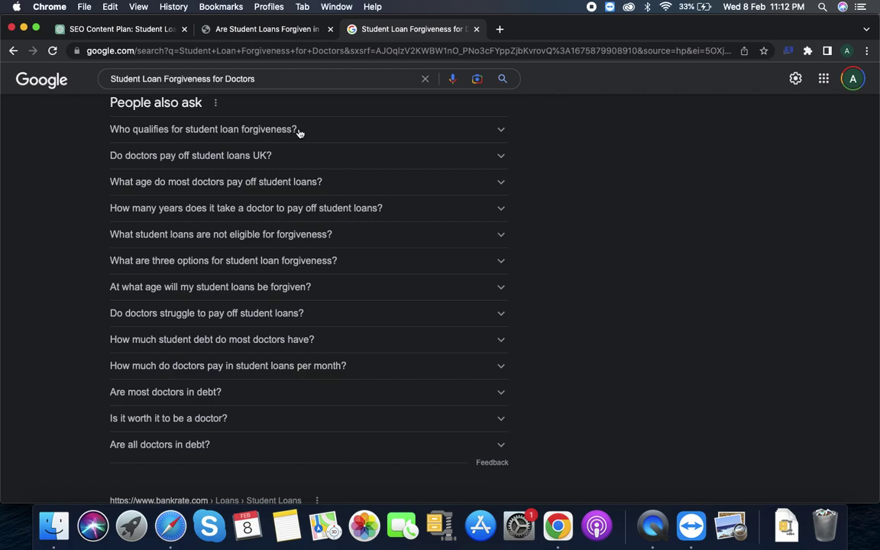
Expand and collapse the question "Are all doctors in debt?" to load further related questions.
triple_click(191, 155)
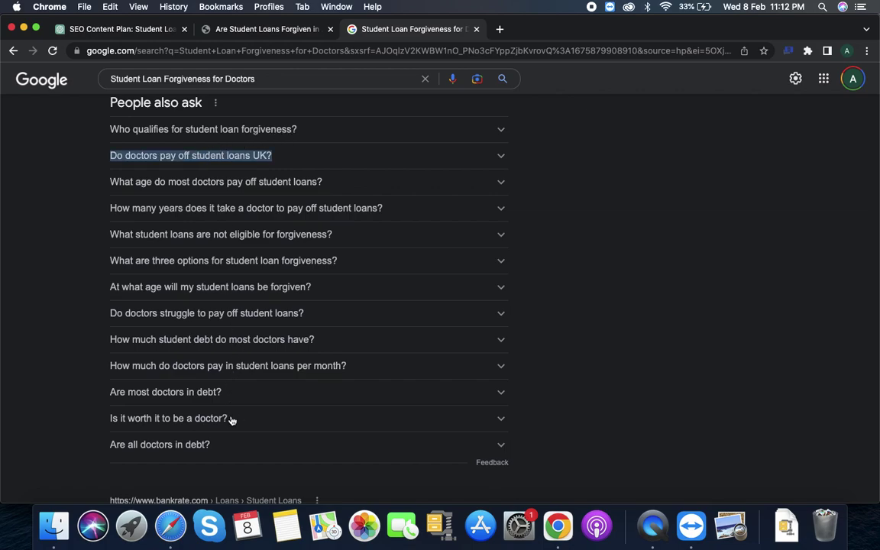
click(217, 450)
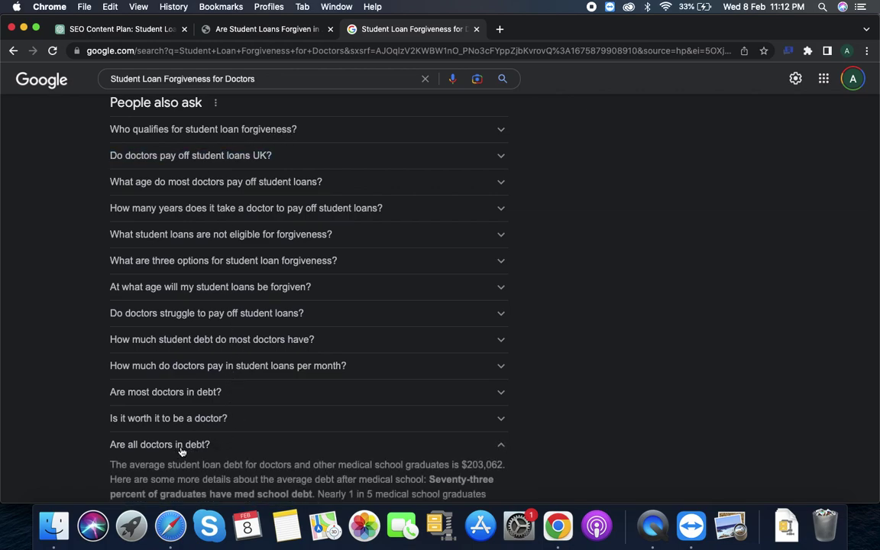
click(217, 450)
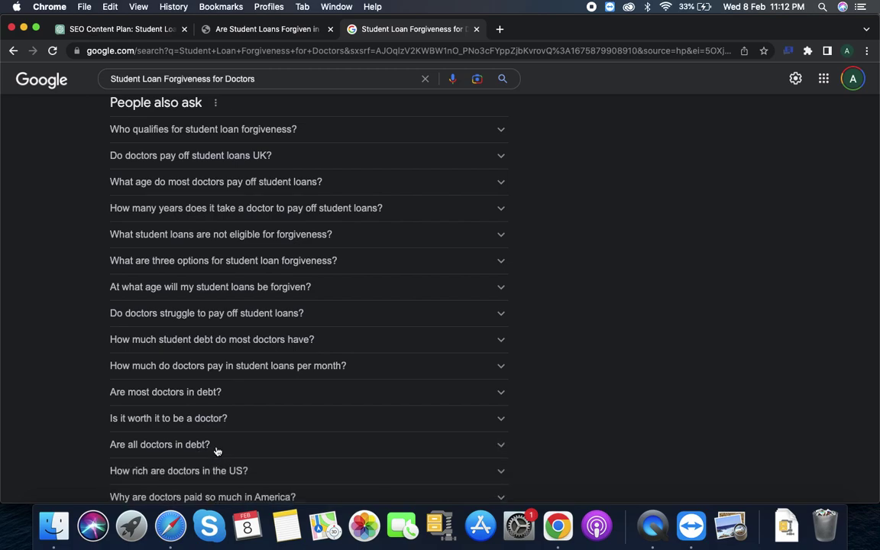
scroll(217, 451, down, 3)
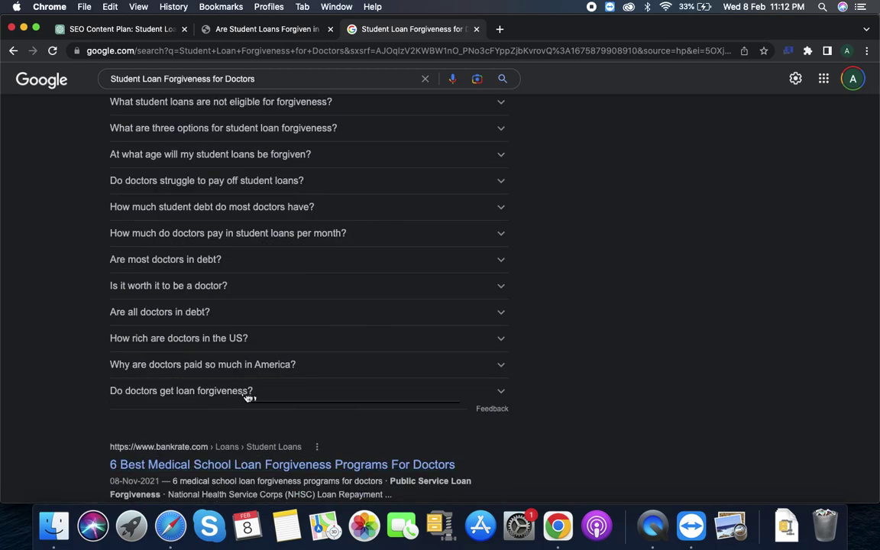
Copy the whole list of "People also ask" questions and switch back to the ChatGPT conversation.
drag(255, 395, 114, 308)
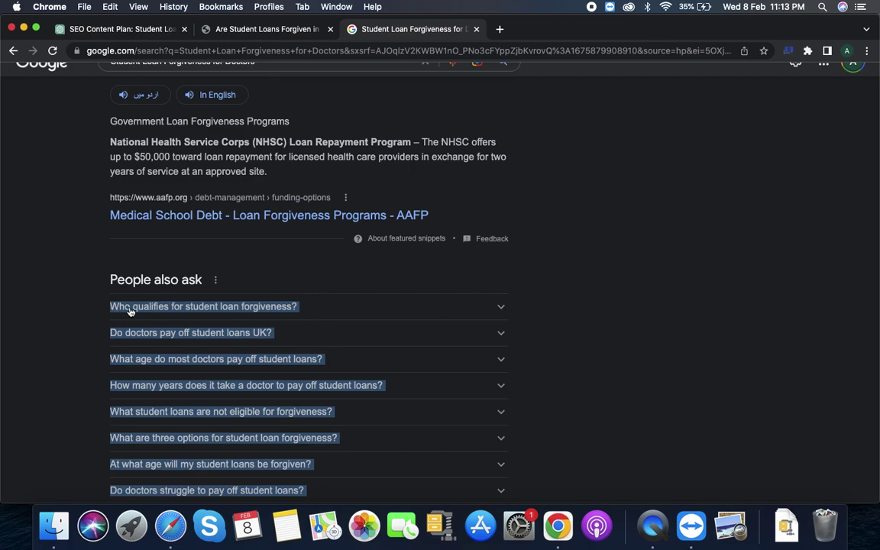
right_click(133, 306)
click(156, 334)
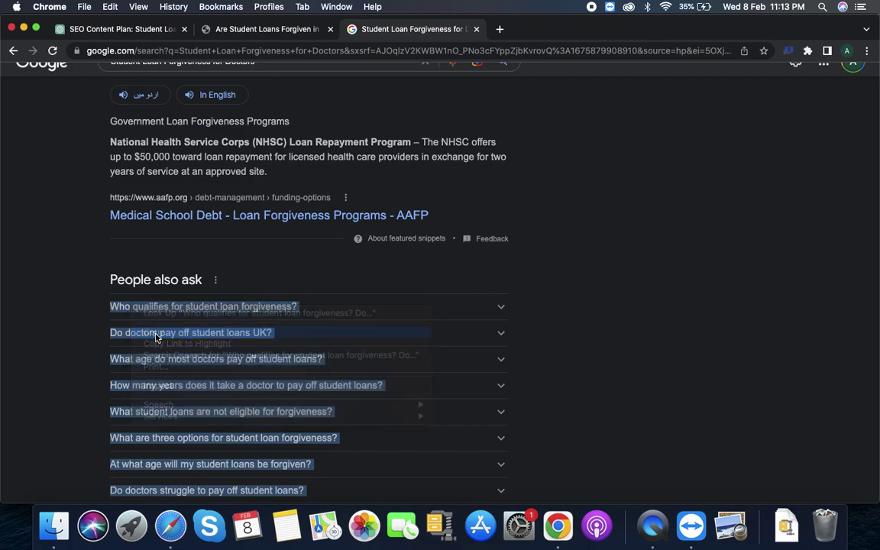
click(268, 28)
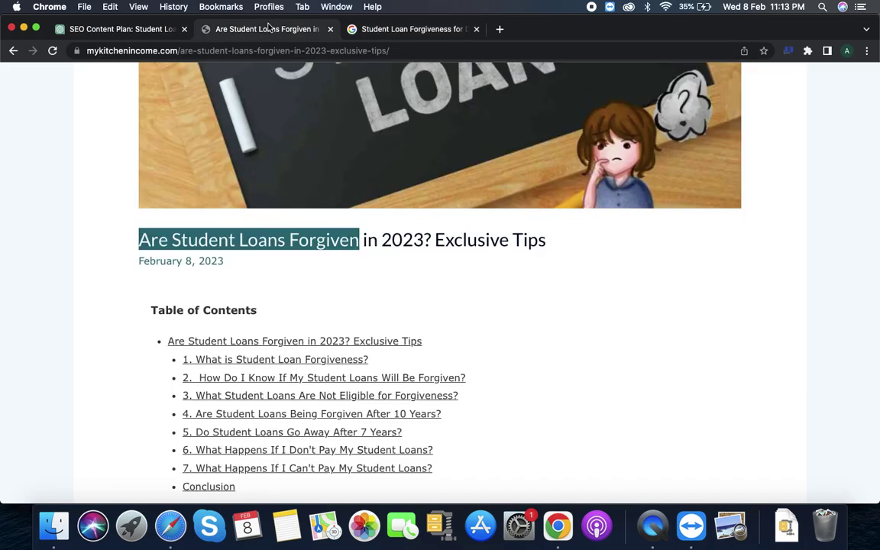
click(122, 29)
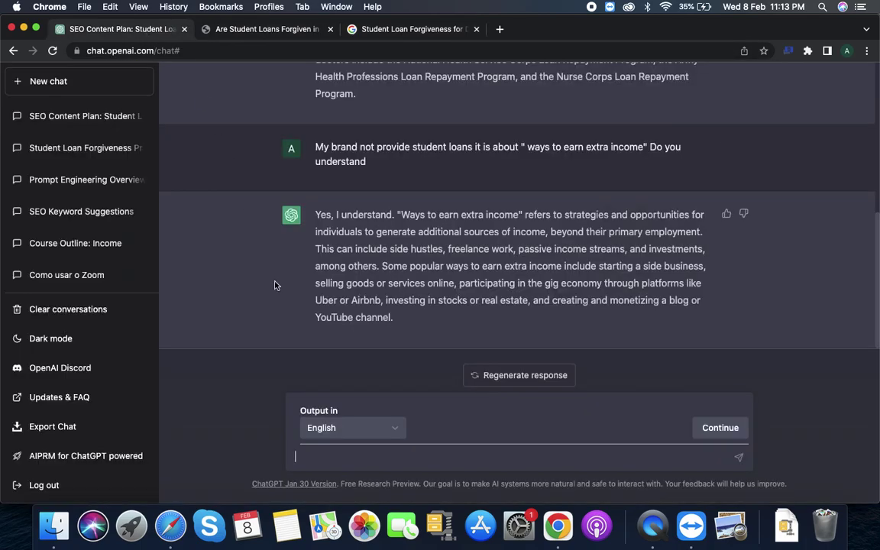
click(332, 455)
text(Pl)
text(ease)
text(Try)
text( to answ)
text(lud)
key(BackSpace)
key(BackSpace)
key(BackSpace)
key(BackSpace)
key(BackSpace)
key(BackSpace)
key(BackSpace)
key(BackSpace)
key(BackSpace)
key(BackSpace)
key(BackSpace)
Send the message "I will include the answer to the following in my blog", followed by the copied questions and "Do You understand".
text(I will include the)
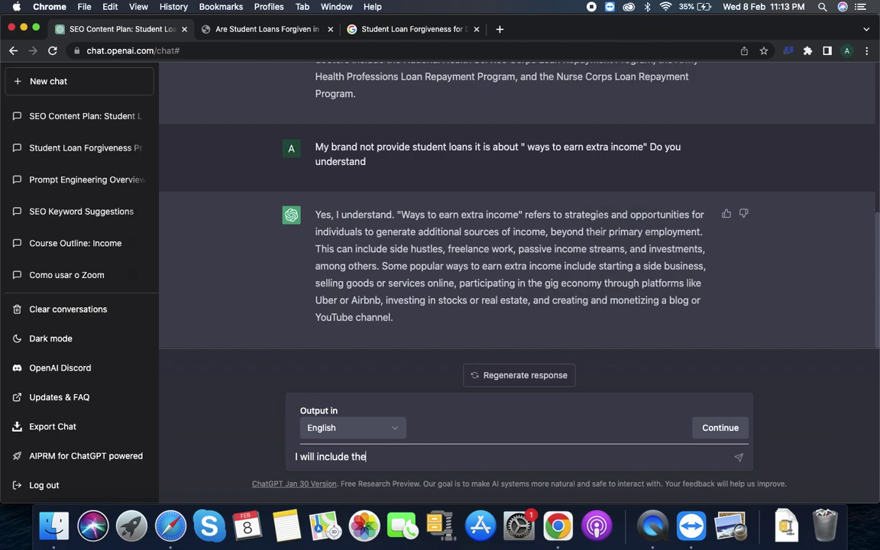
text( answer to the follo)
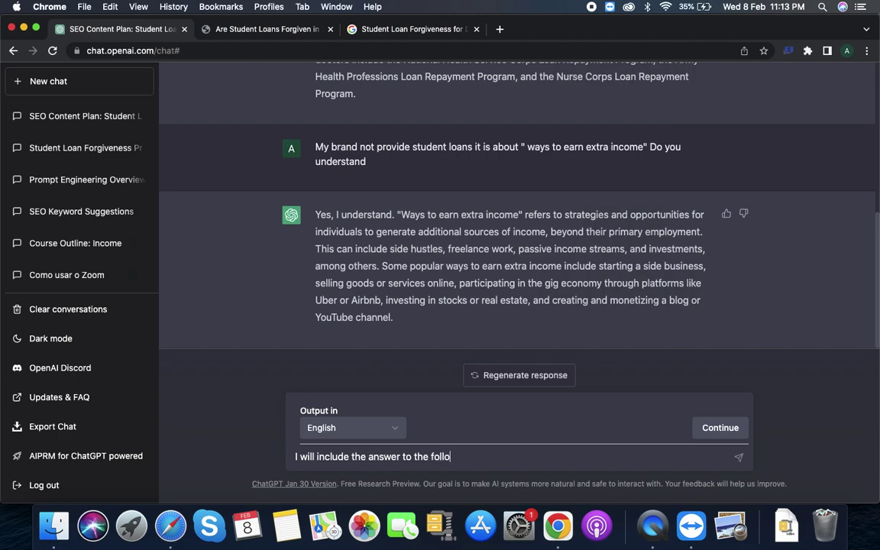
text(wing in my blog)
key(super+v)
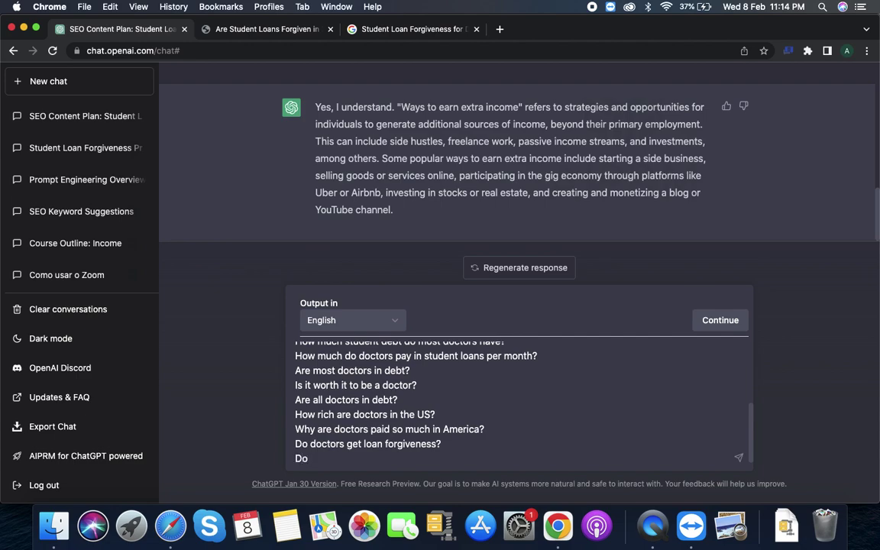
text(You understand)
key(Return)
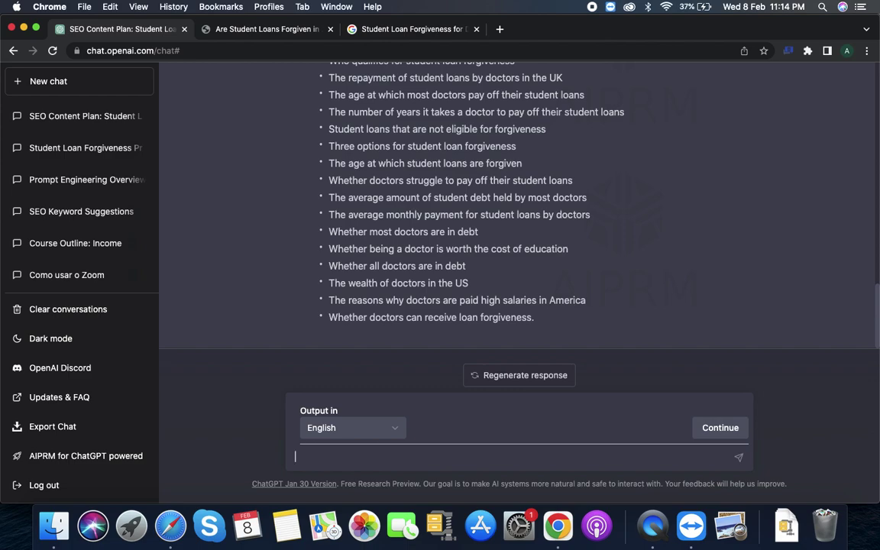
Send the message "Give me a outline of the blog relevant to my brand".
text(Give)
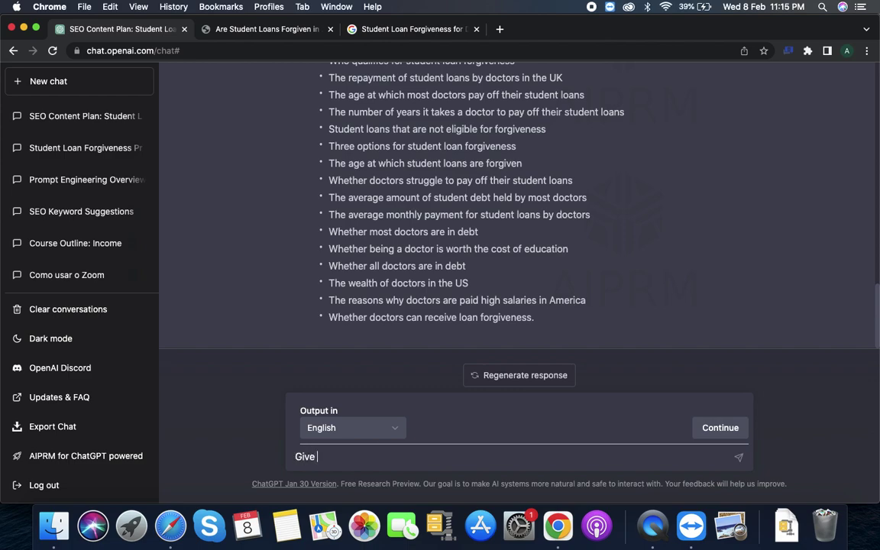
text( me a outline of t)
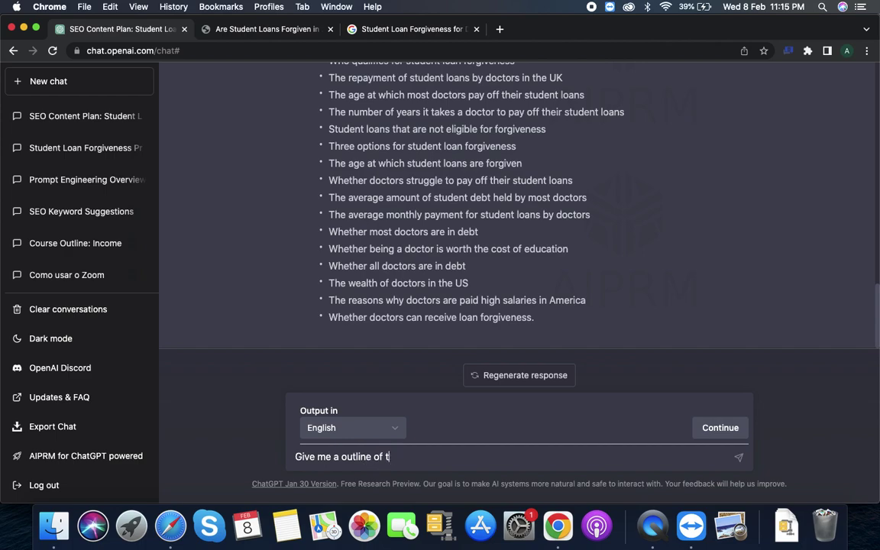
text(he blo)
text(g rith )
text(i)
key(BackSpace)
key(BackSpace)
text(relevant)
key(BackSpace)
key(BackSpace)
text(nt to my)
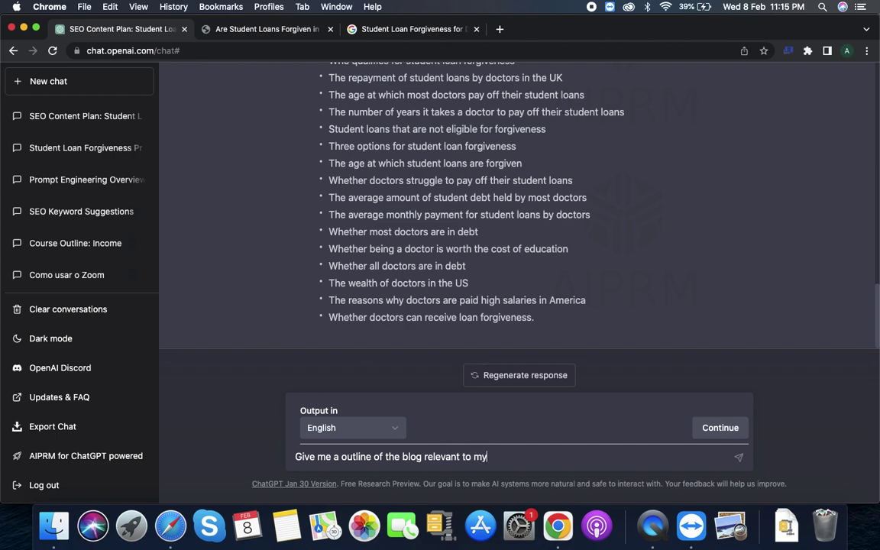
text( brand)
text(nclude)
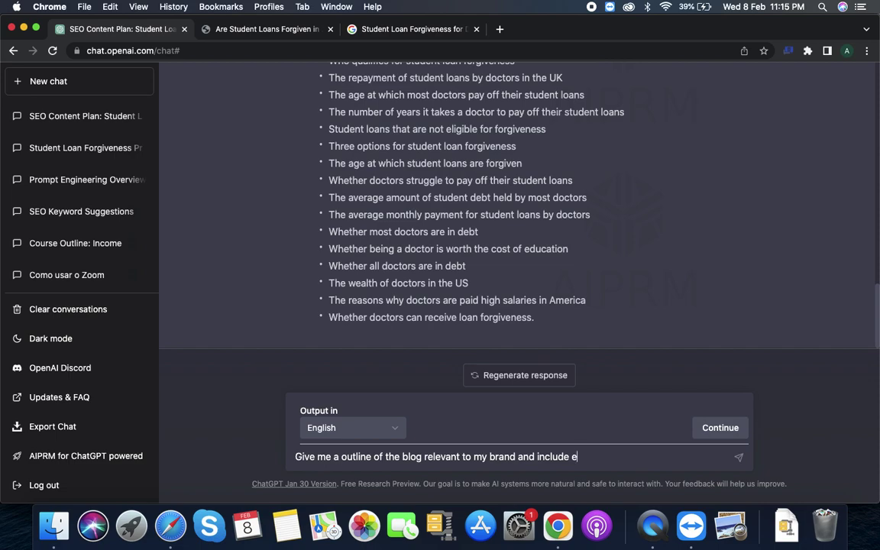
text(er)
key(BackSpace)
key(BackSpace)
key(BackSpace)
key(BackSpace)
key(BackSpace)
key(BackSpace)
text(a)
key(Return)
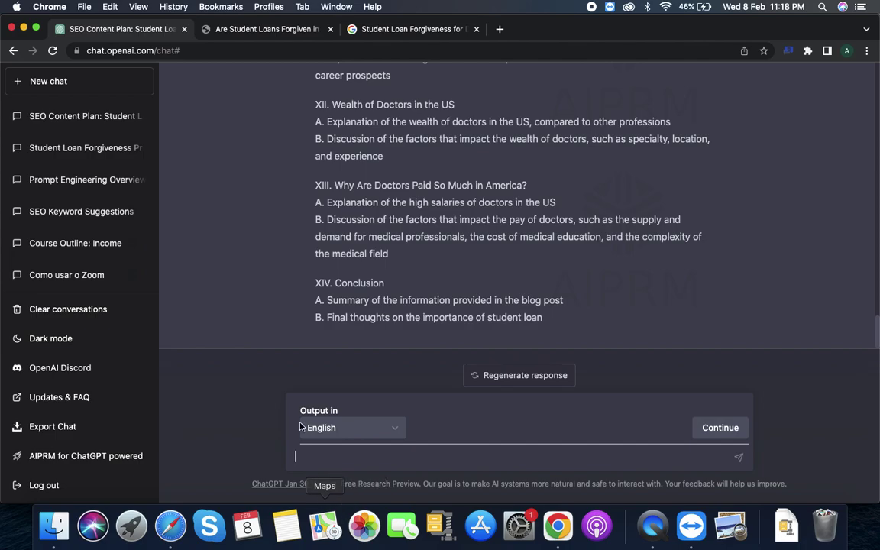
Copy section "I. Introduction" with its points A and B from the generated blog outline.
scroll(299, 278, up, 10)
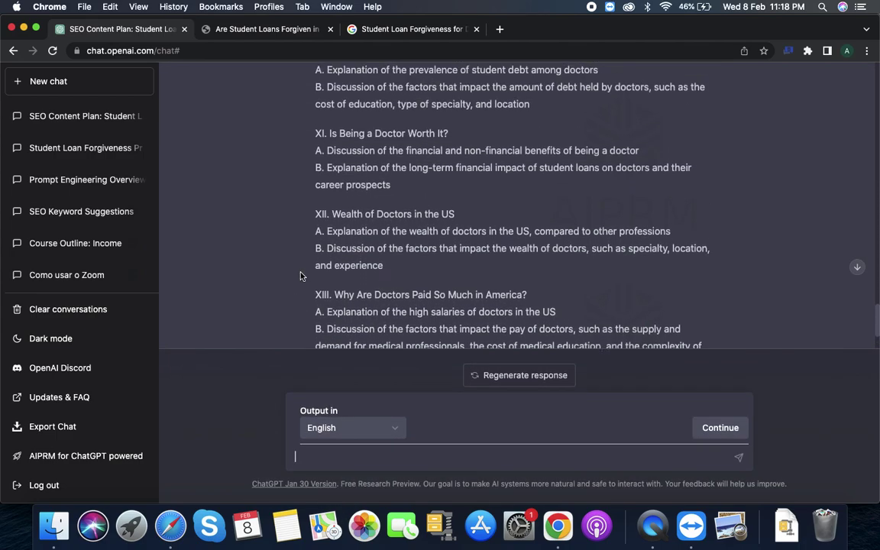
scroll(300, 275, up, 10)
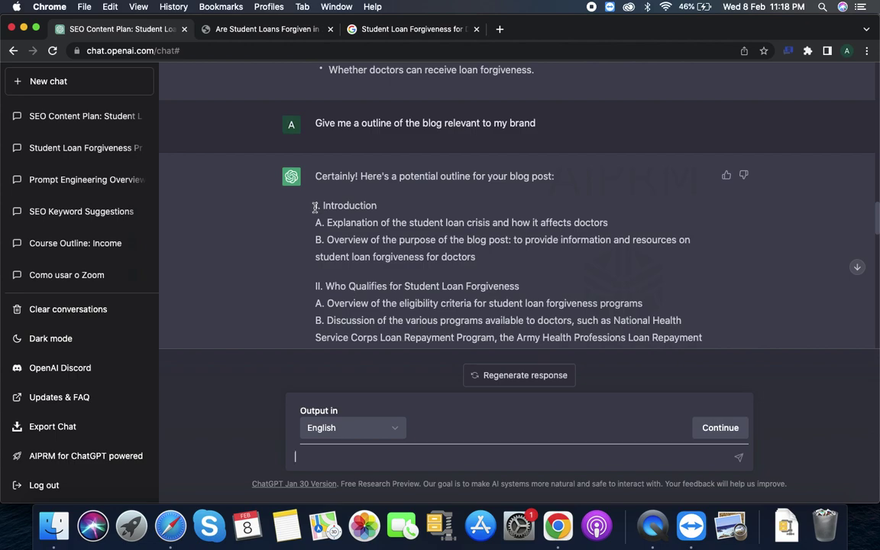
drag(314, 207, 499, 258)
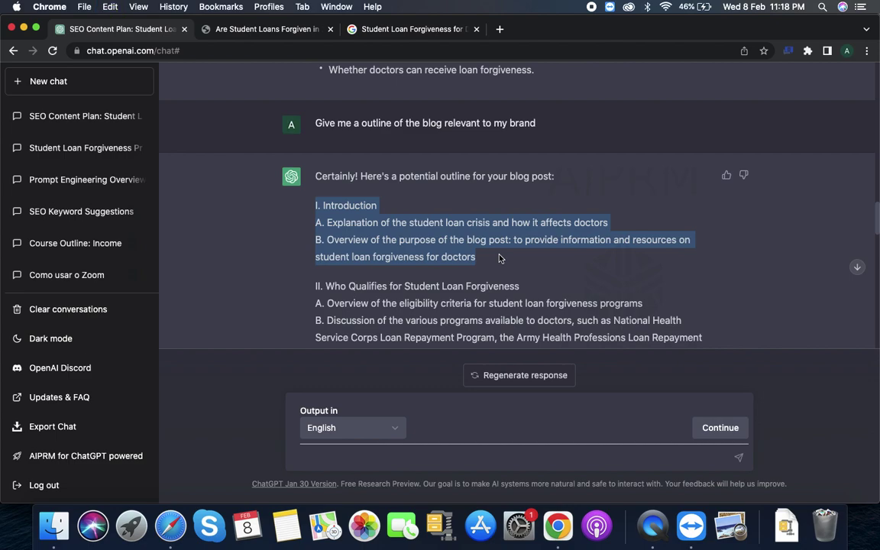
Send a prompt reading "write this section" followed by the copied "I. Introduction" outline section in quotation marks.
click(389, 458)
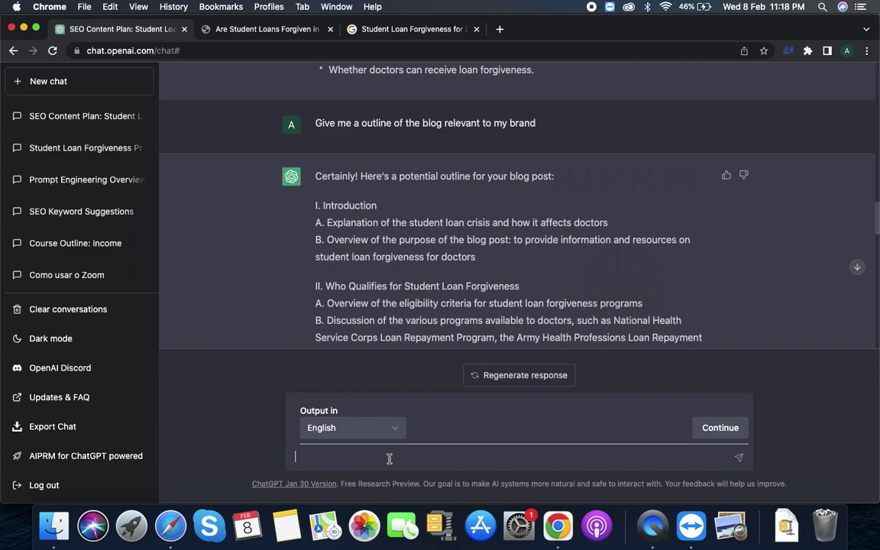
text(wri)
text(te this section ")
key(super+v)
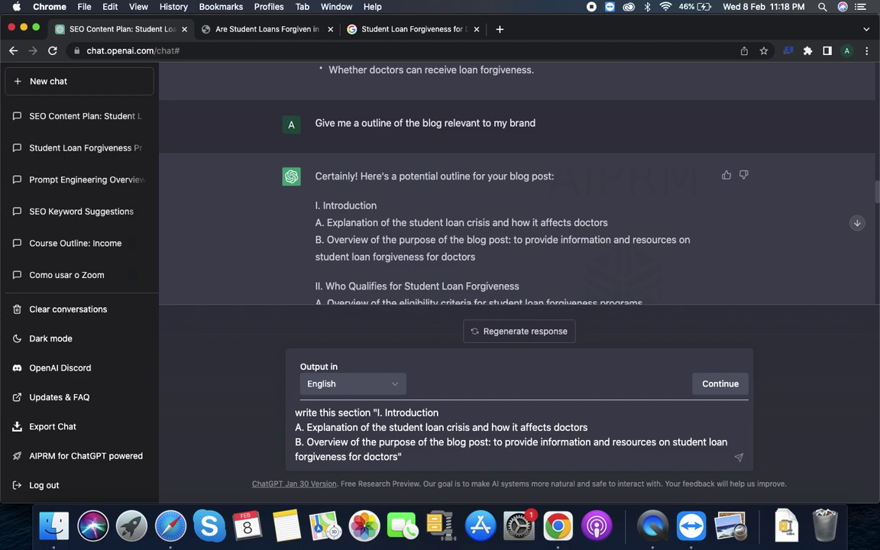
key(Return)
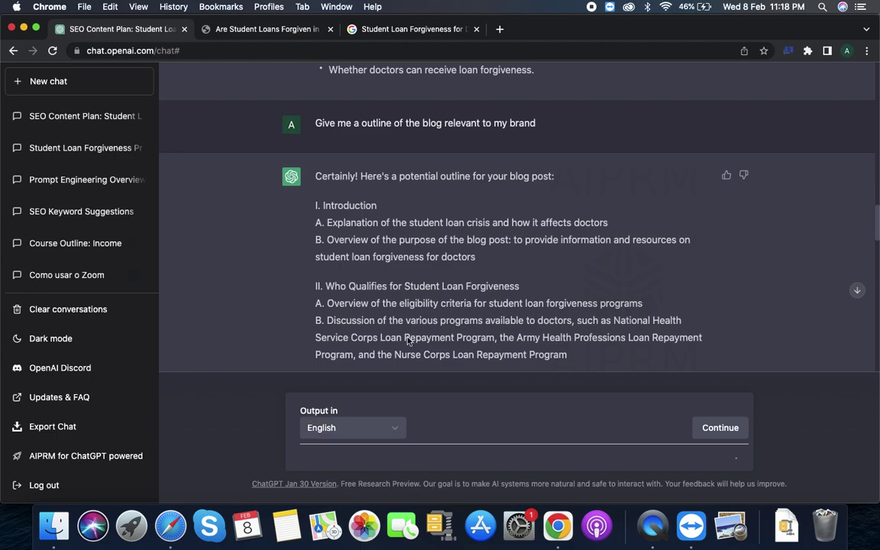
scroll(455, 276, down, 15)
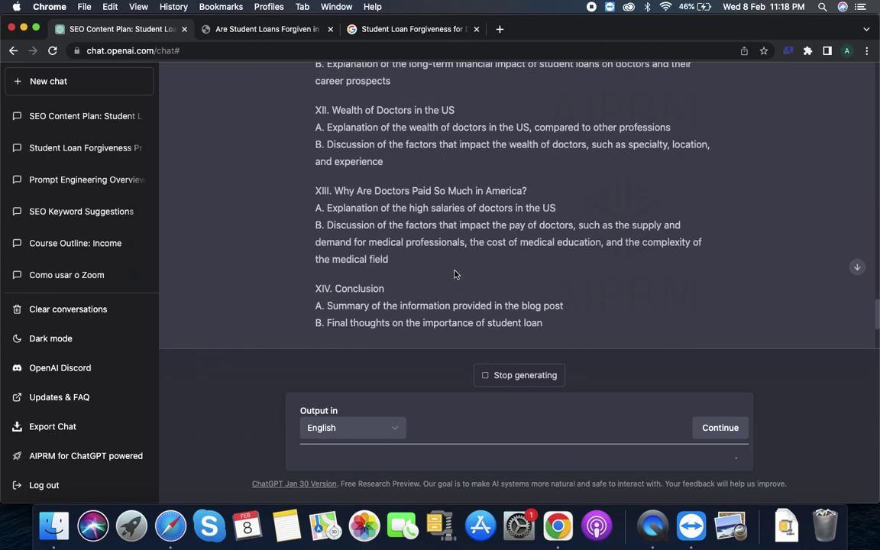
scroll(454, 274, down, 5)
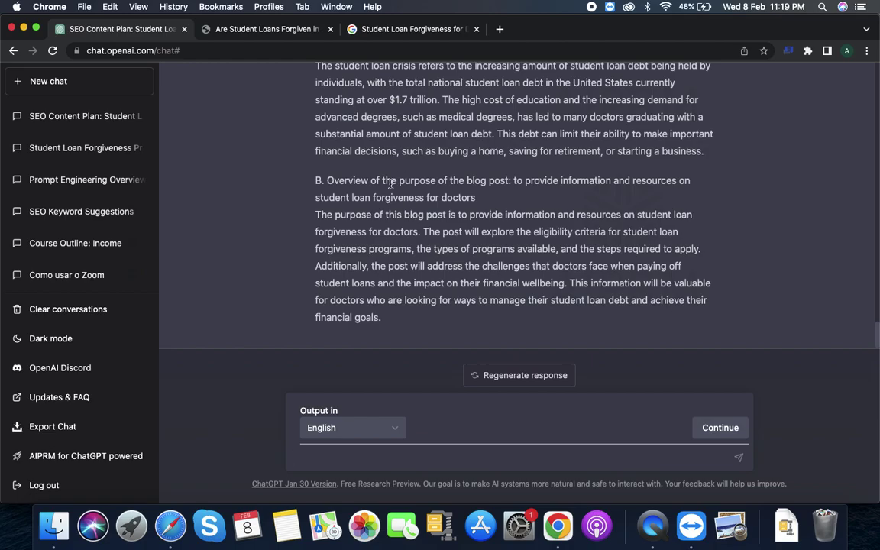
Copy section "II. Who Qualifies for Student Loan Forgiveness" with its points A and B from the blog outline.
scroll(393, 183, up, 6)
scroll(392, 183, up, 14)
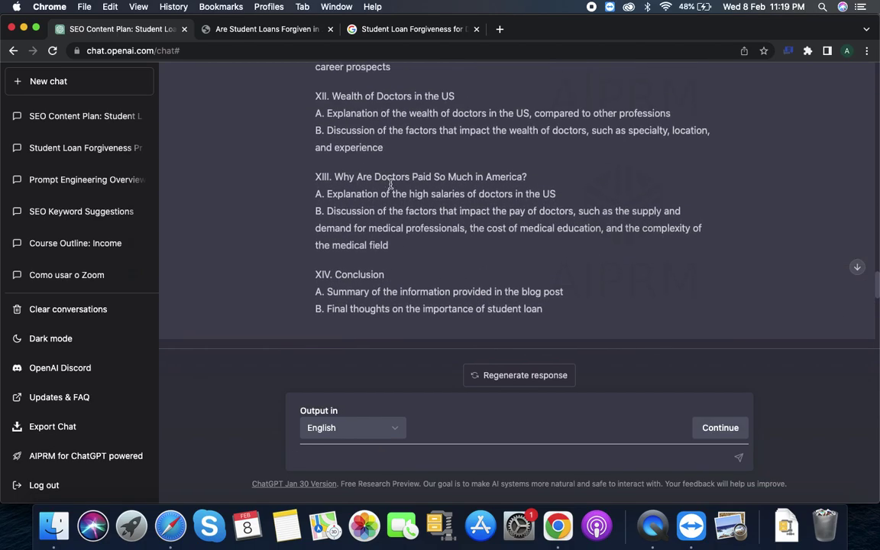
scroll(392, 195, up, 8)
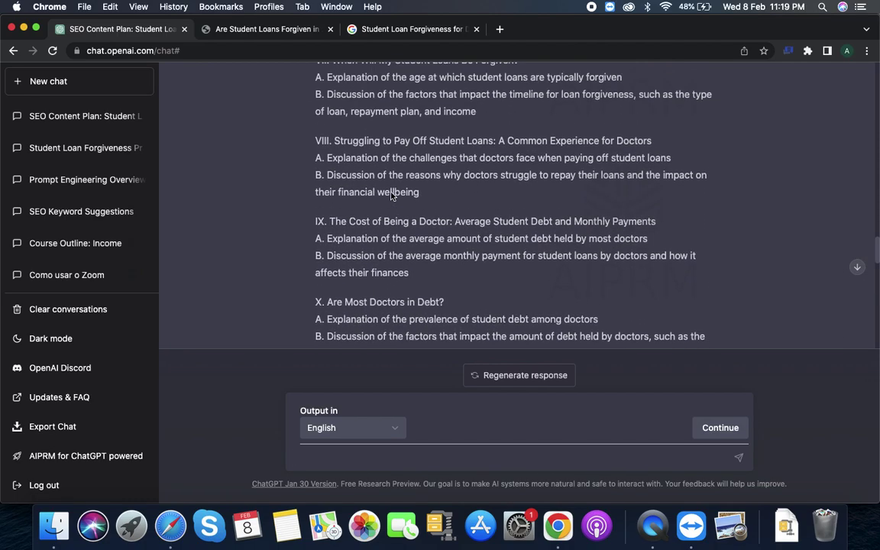
scroll(392, 197, up, 12)
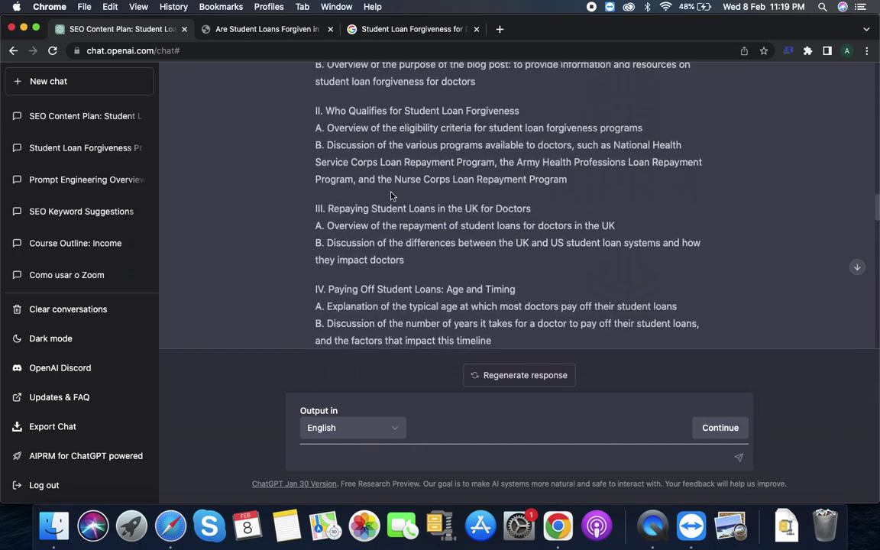
scroll(391, 196, up, 1)
scroll(391, 199, down, 3)
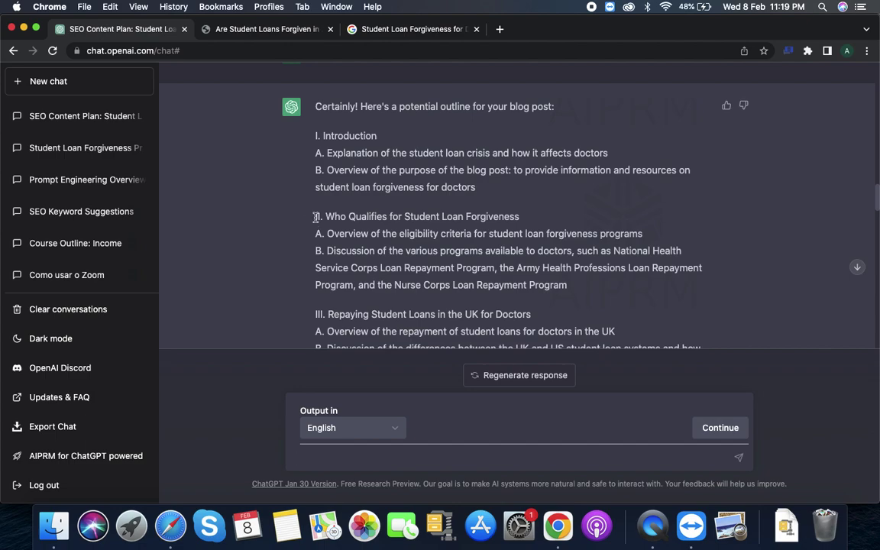
drag(314, 217, 560, 284)
key(super+c)
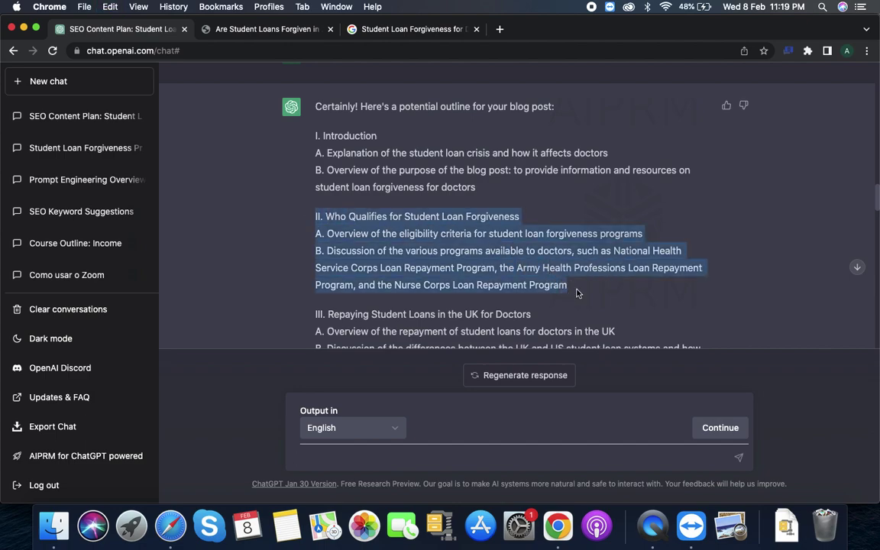
Send "write this section" followed by the copied section "II. Who Qualifies for Student Loan Forgiveness" in quotation marks.
click(427, 458)
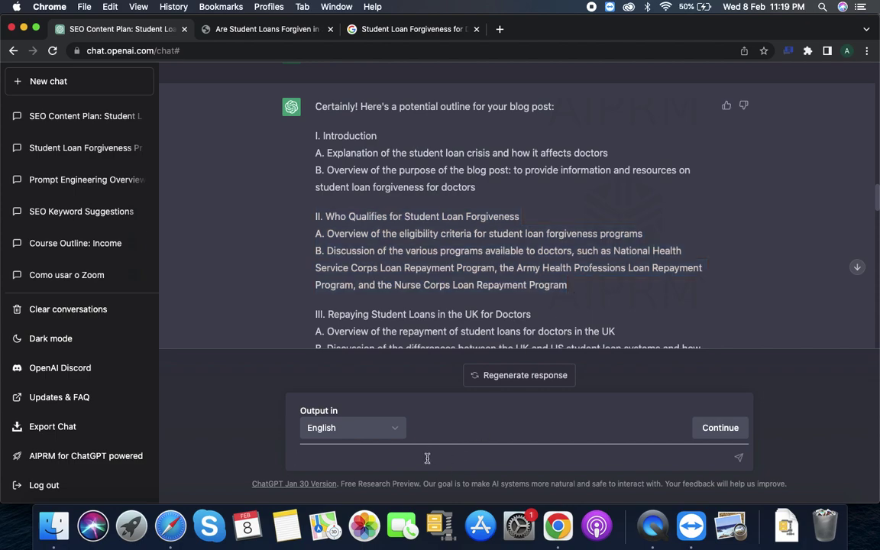
text(write this)
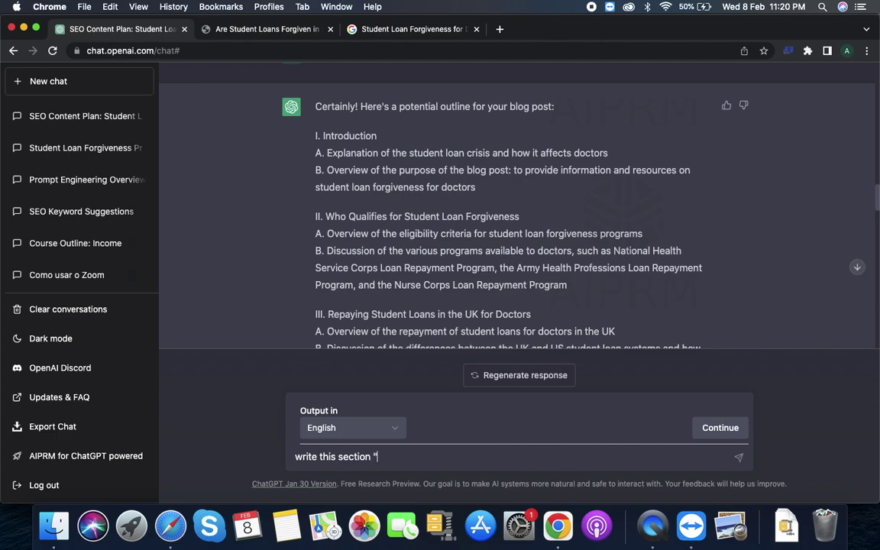
text( section ")
key(super+v)
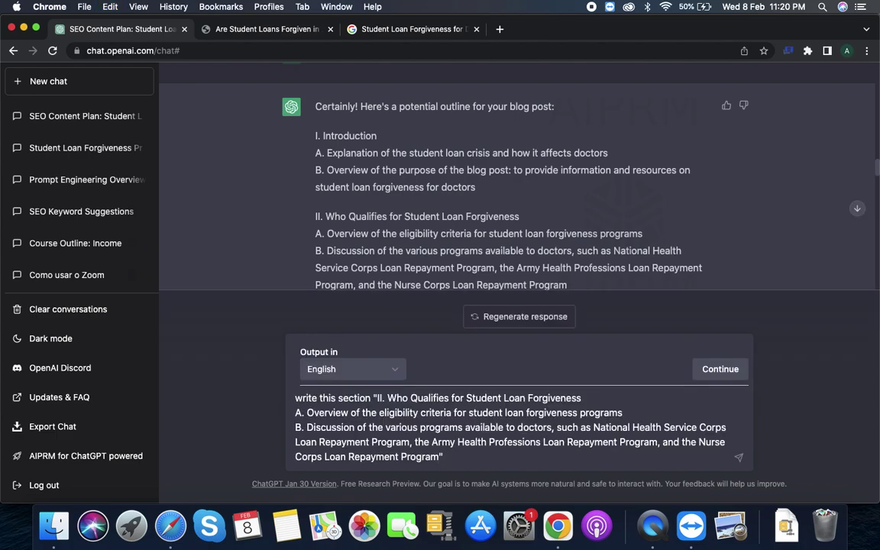
key(Return)
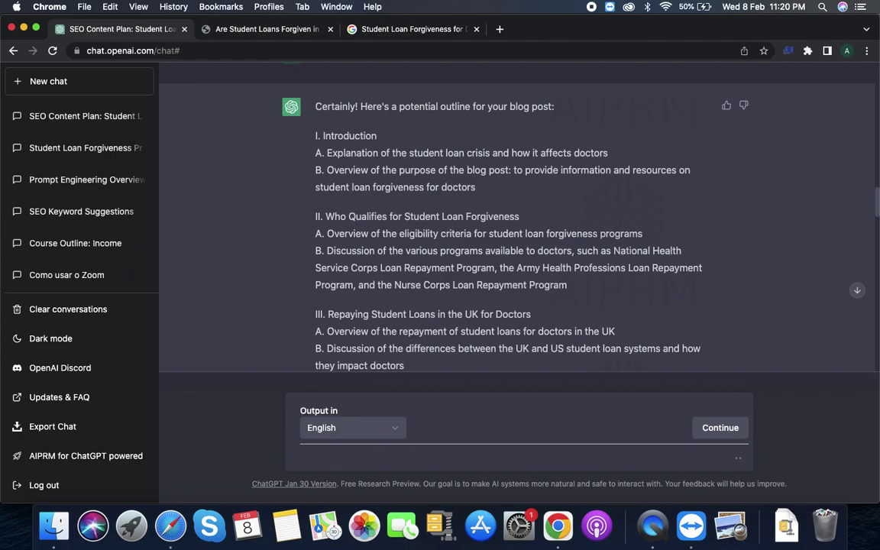
scroll(502, 309, down, 15)
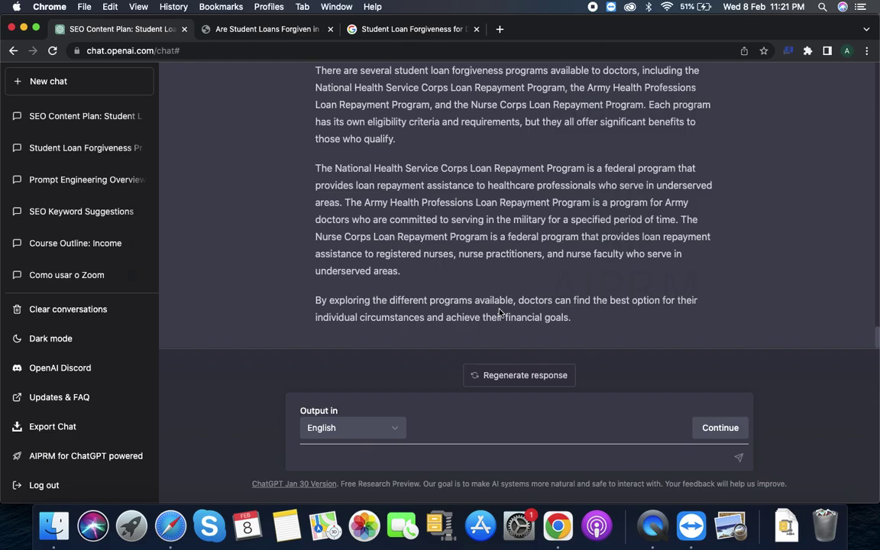
Copy section "III. Repaying Student Loans in the UK for Doctors" with its points A and B from the blog outline.
scroll(492, 249, up, 3)
scroll(492, 248, up, 15)
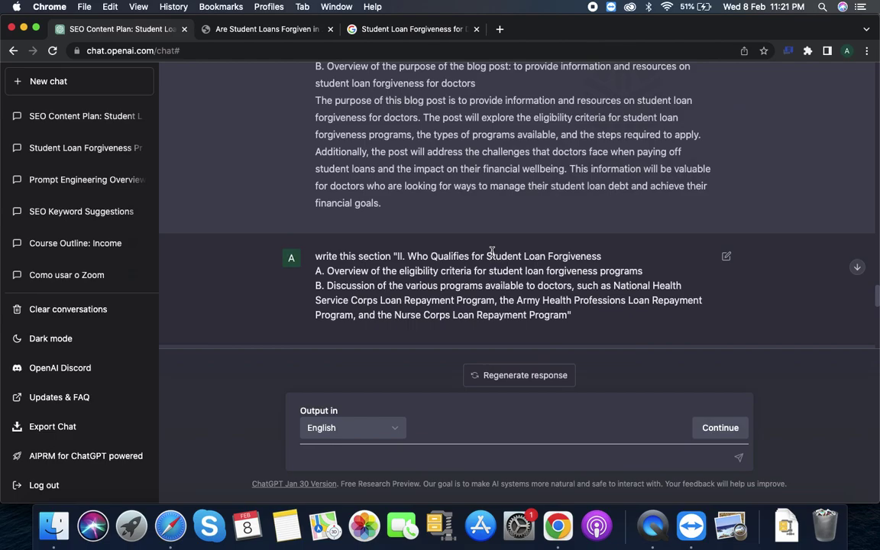
scroll(492, 250, up, 15)
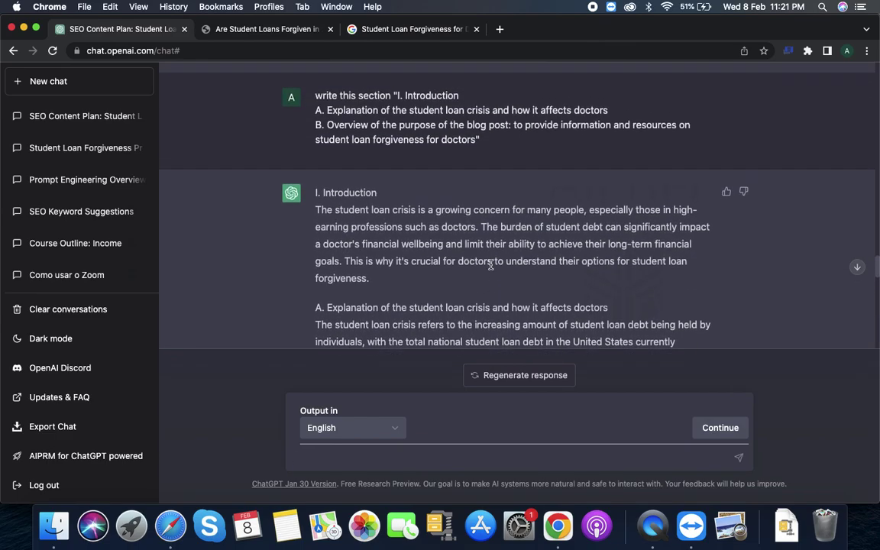
scroll(490, 265, up, 15)
scroll(490, 298, up, 12)
scroll(490, 303, up, 6)
scroll(492, 300, up, 5)
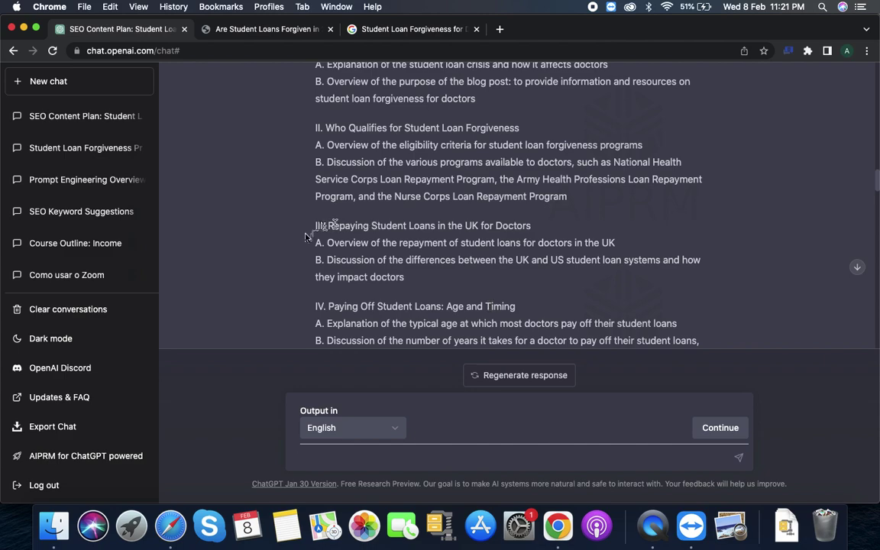
drag(313, 226, 427, 280)
key(super+c)
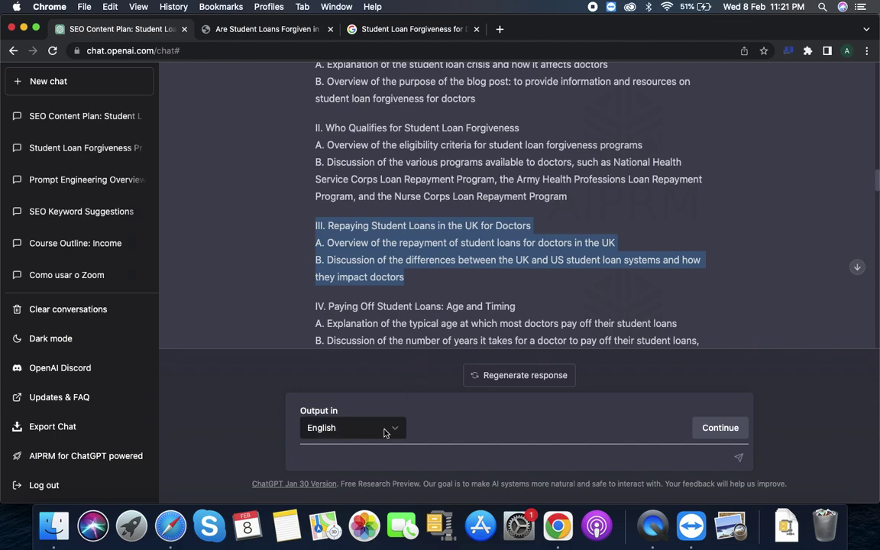
Send "Please write this section" followed by the copied section "III. Repaying Student Loans in the UK for Doctors" in quotation marks.
click(360, 460)
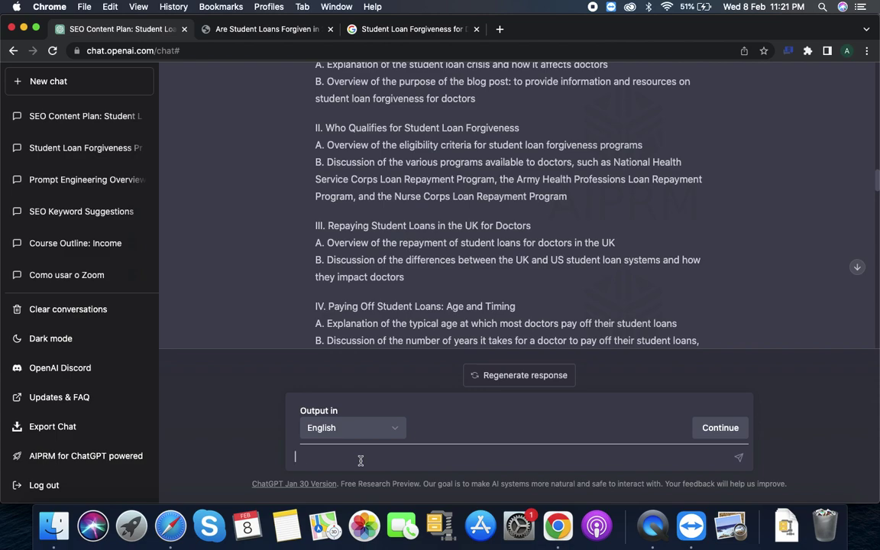
text(Plw)
text(ase w)
text(rite)
text( this )
text(se)
text(ction)
text( ")
key(super+v)
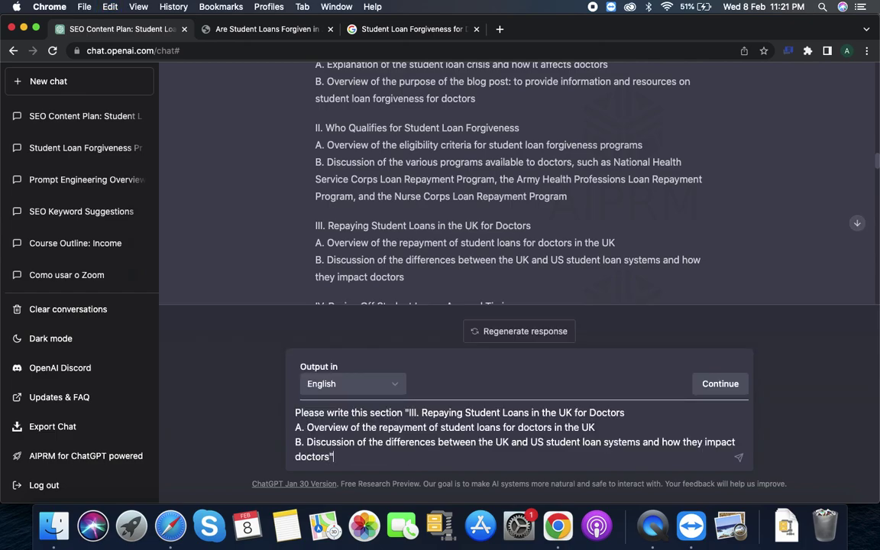
text(")
key(Return)
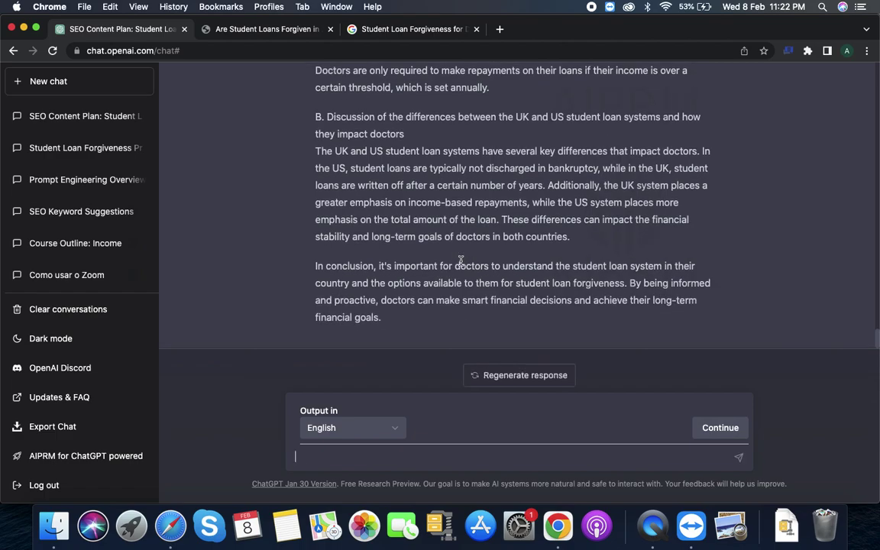
Copy section "IV. Paying Off Student Loans: Age and Timing" with its points A and B from the blog outline.
scroll(461, 261, up, 10)
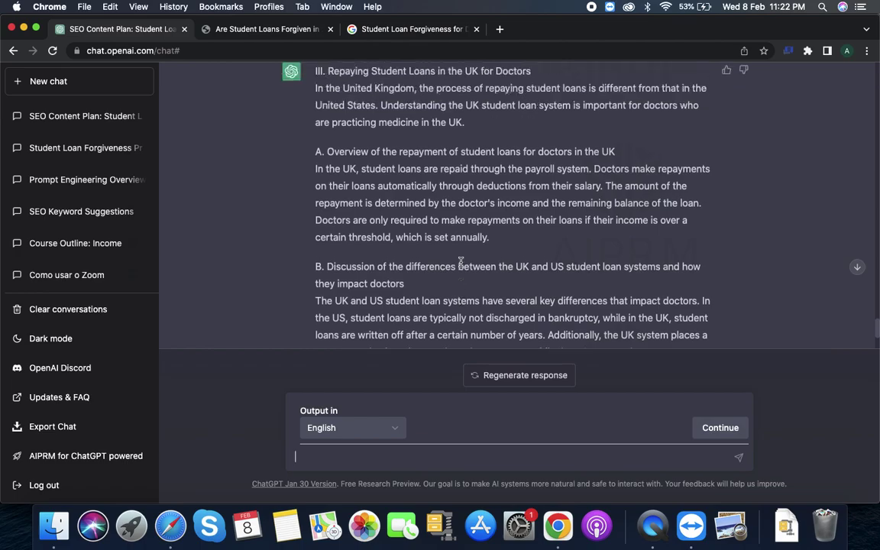
scroll(461, 265, up, 15)
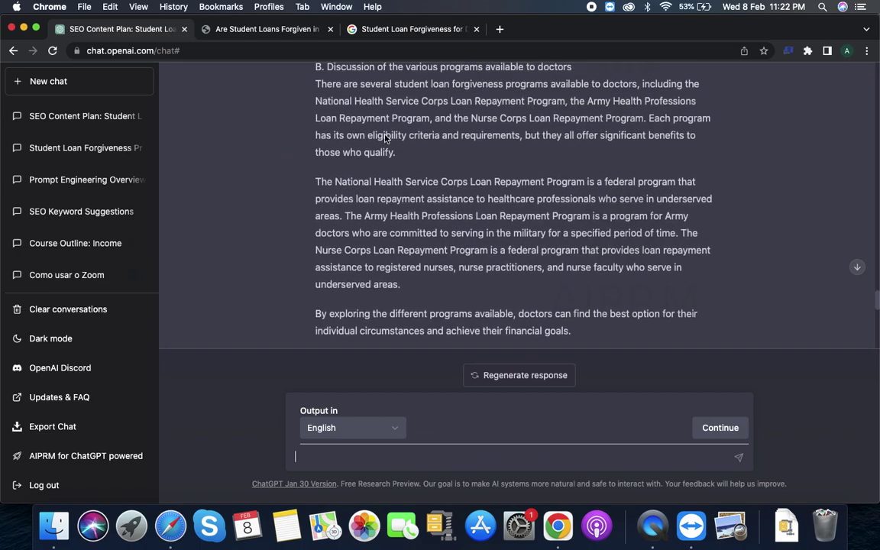
scroll(385, 134, up, 2)
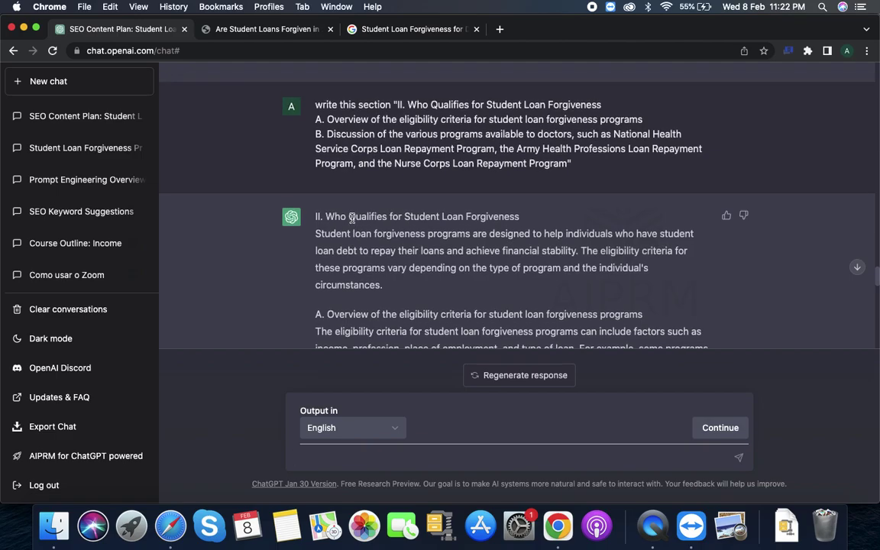
scroll(352, 218, up, 10)
scroll(352, 237, up, 15)
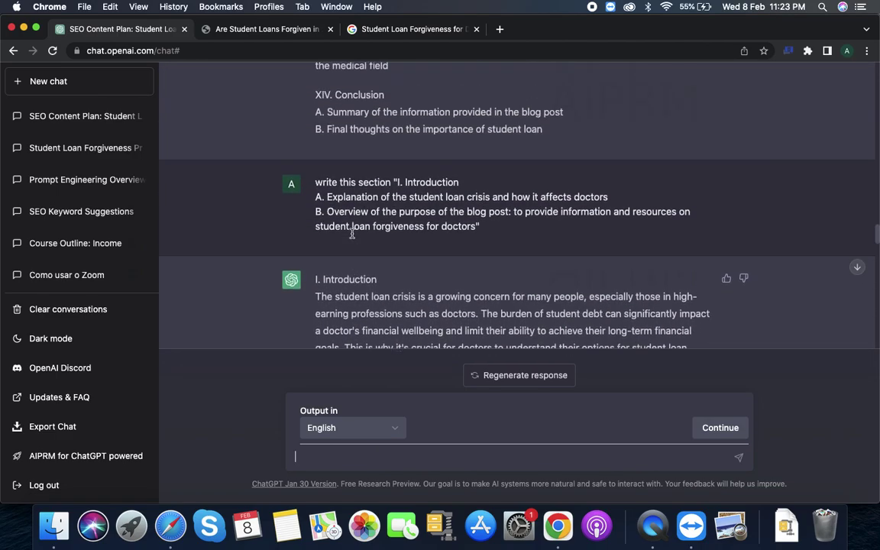
scroll(352, 233, up, 10)
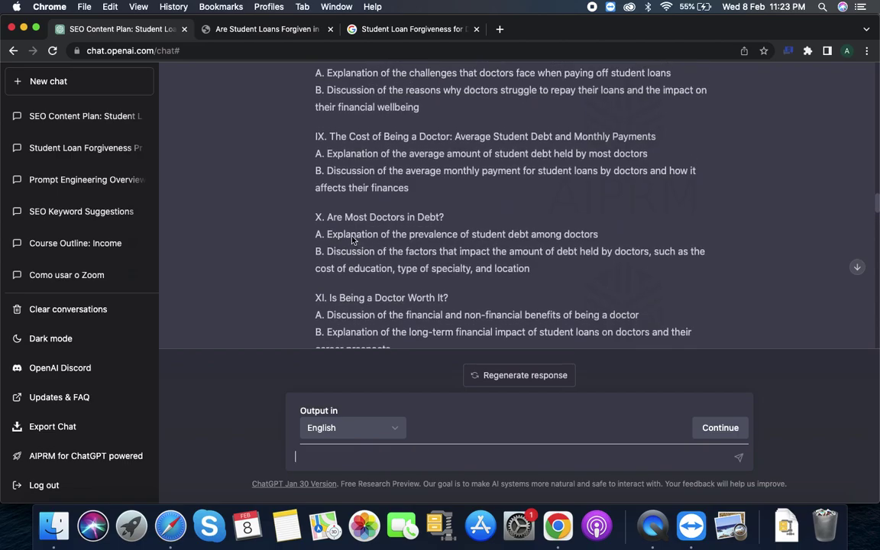
scroll(352, 237, up, 3)
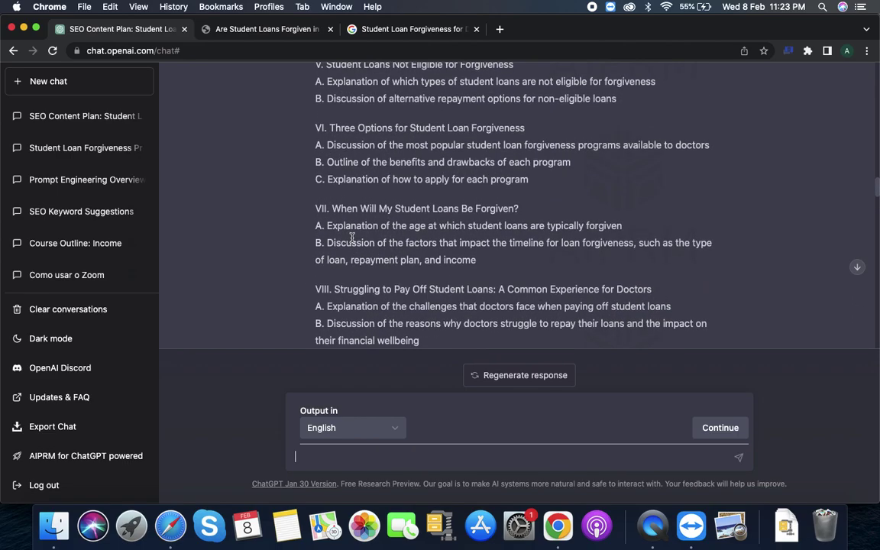
scroll(352, 237, up, 2)
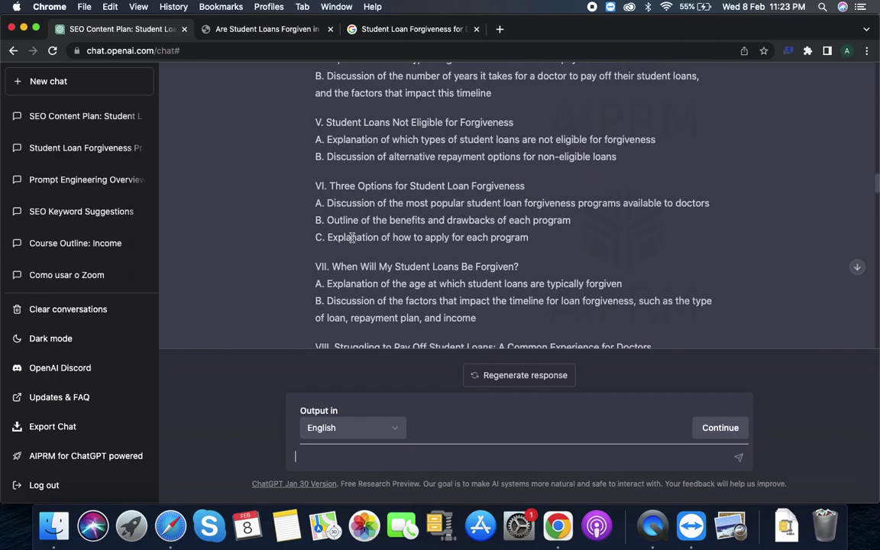
scroll(352, 238, up, 3)
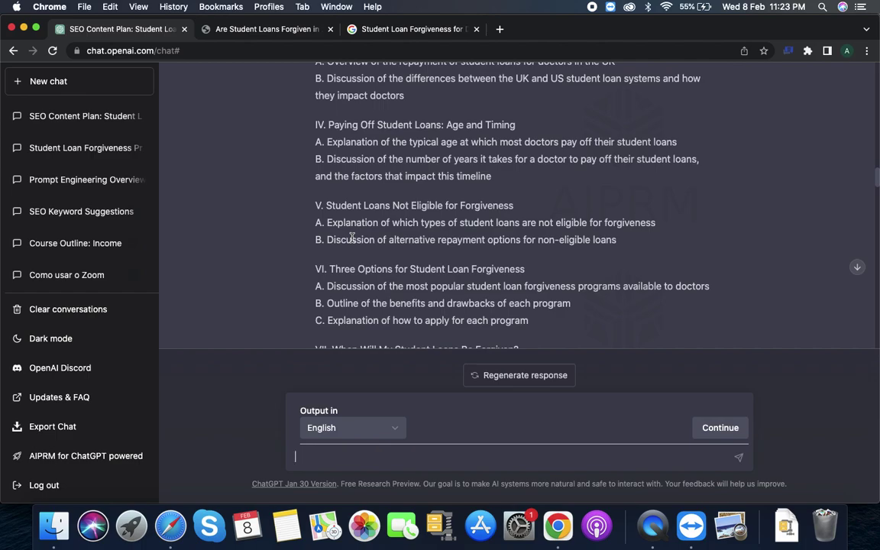
scroll(313, 165, up, 2)
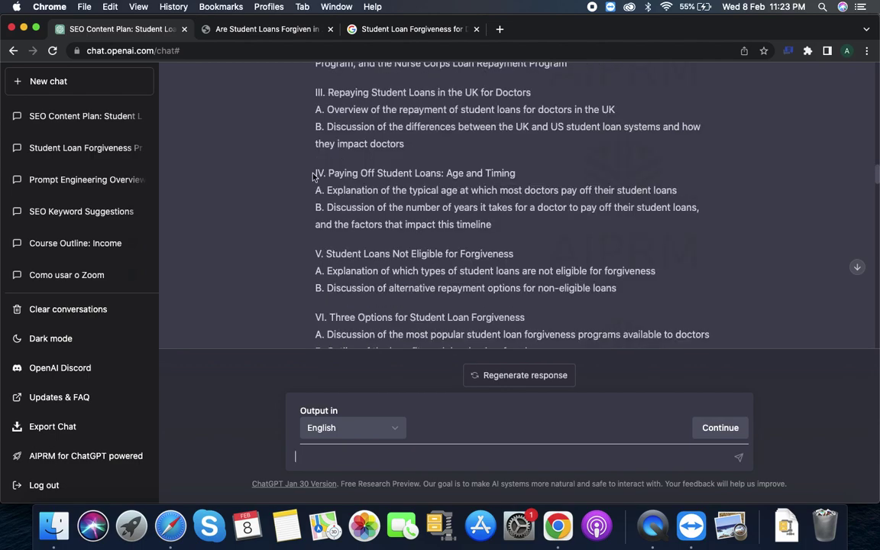
drag(313, 173, 512, 235)
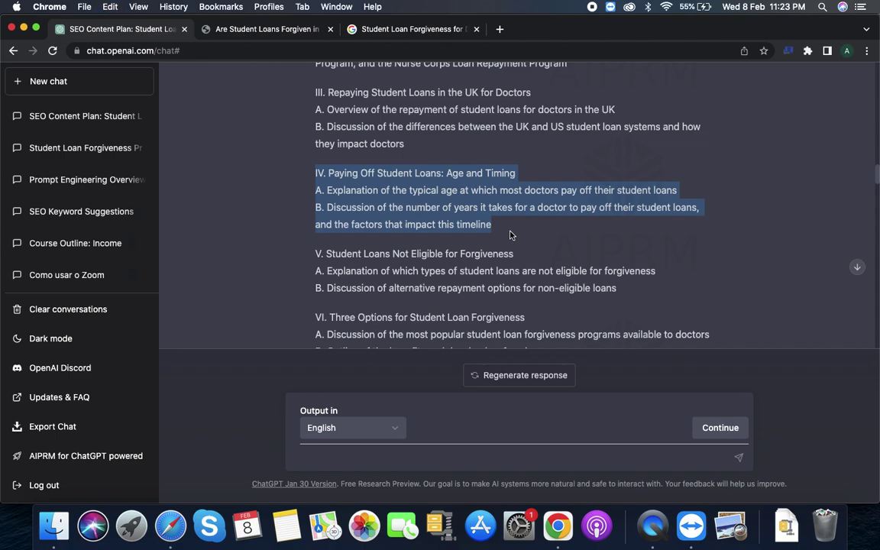
Send "Please write this section" followed by the copied section "IV. Paying Off Student Loans: Age and Timing" in quotation marks.
click(399, 453)
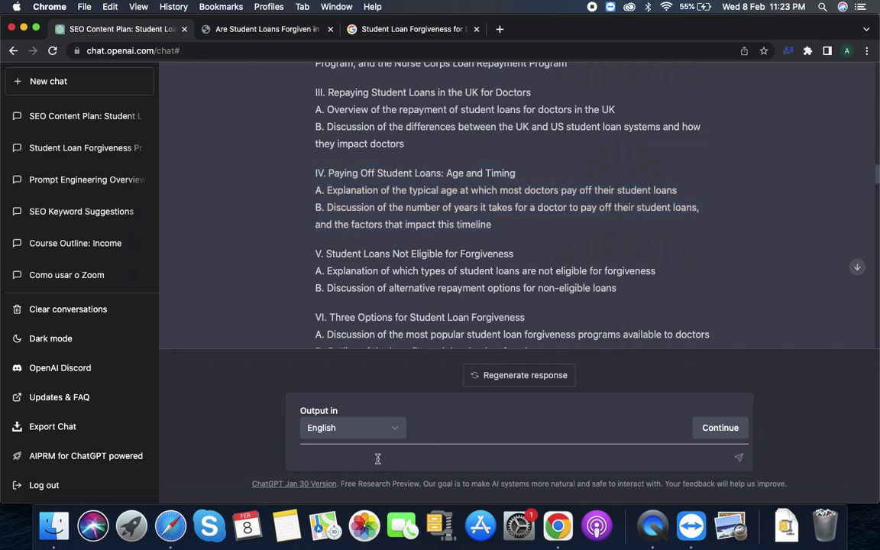
text(Please write this section ")
key(super+v)
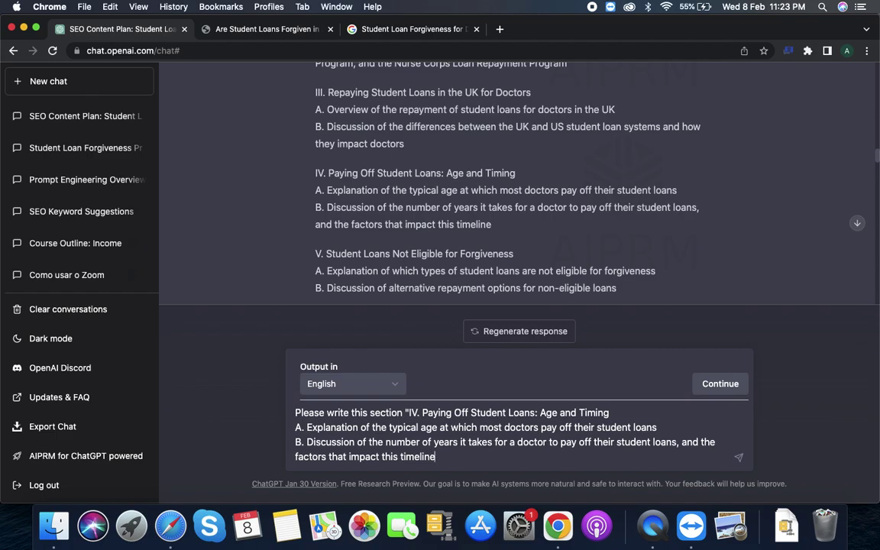
text(")
key(Return)
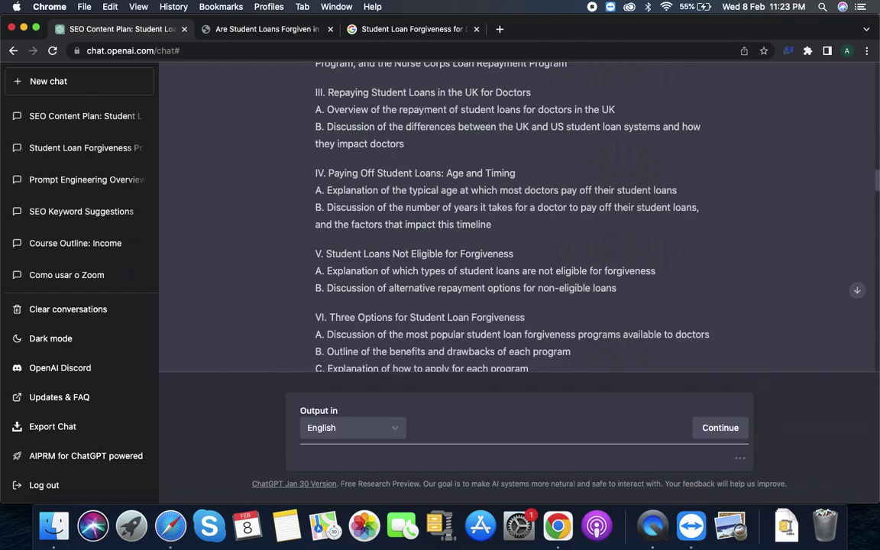
scroll(435, 315, down, 5)
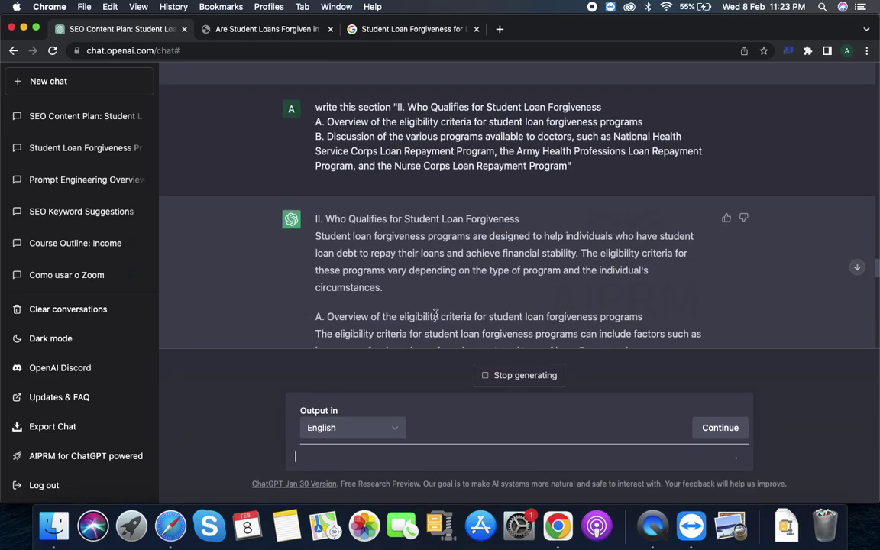
key(ctrl+Up)
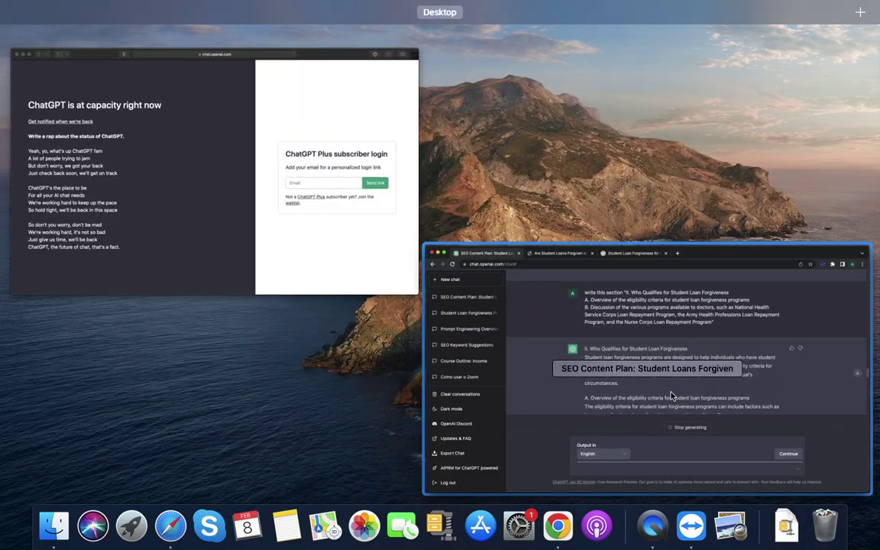
click(671, 395)
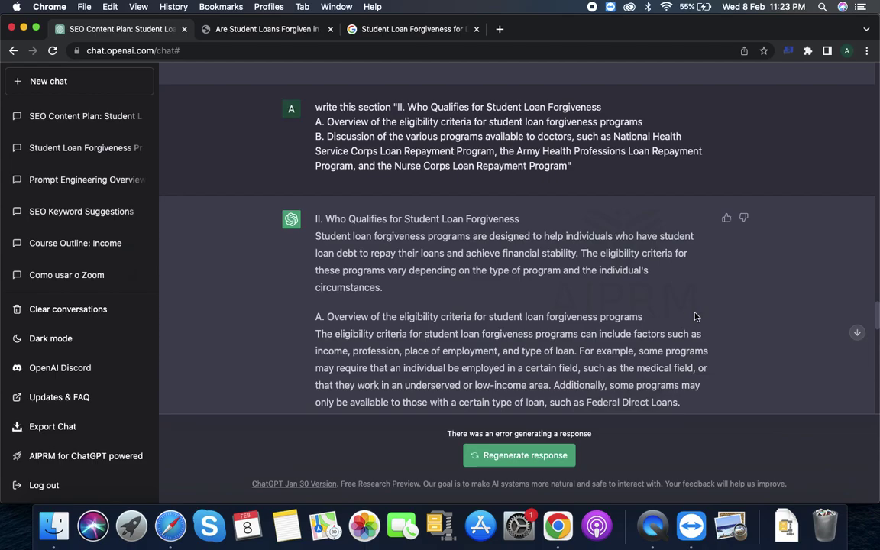
scroll(695, 316, down, 15)
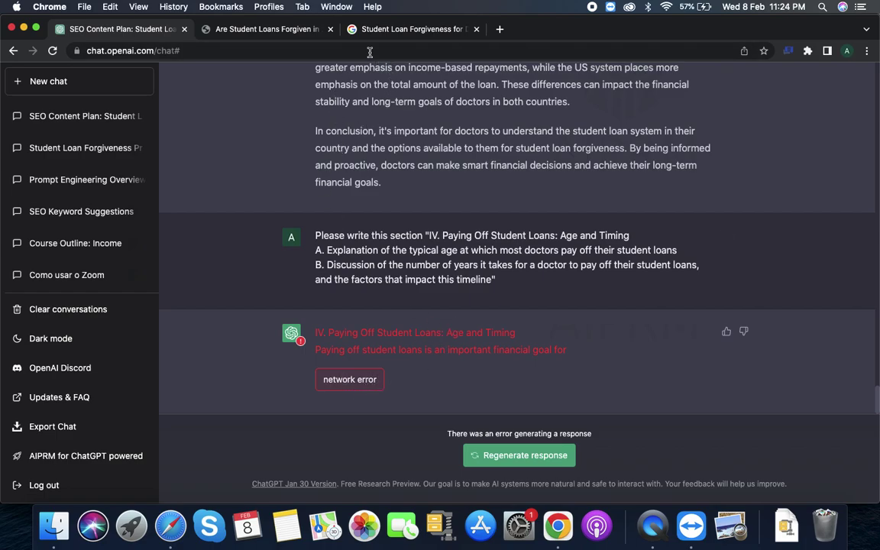
Search the web for "google keyword planner" in a new browser tab.
click(499, 33)
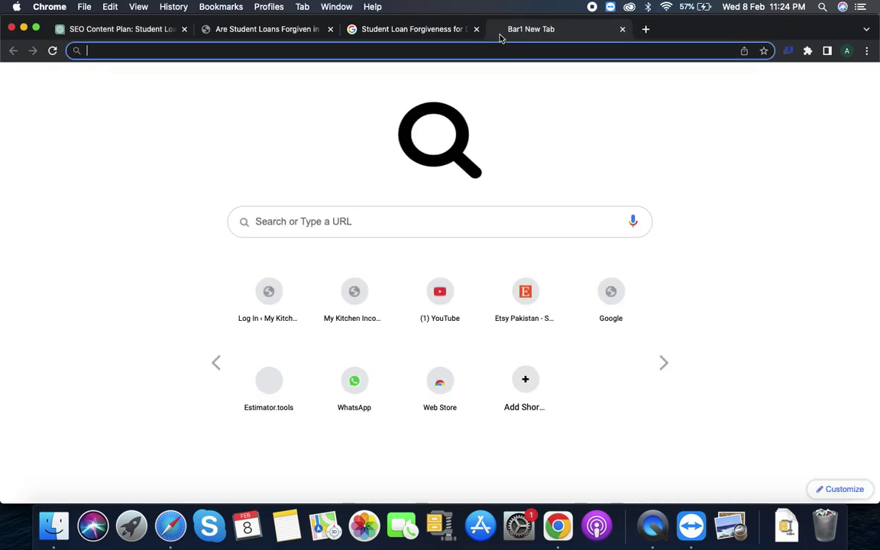
text(goog)
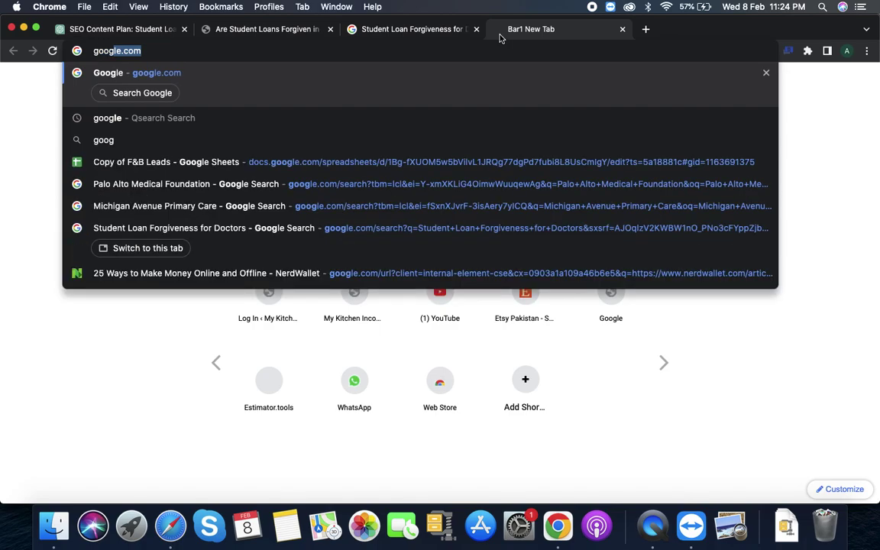
text(le k)
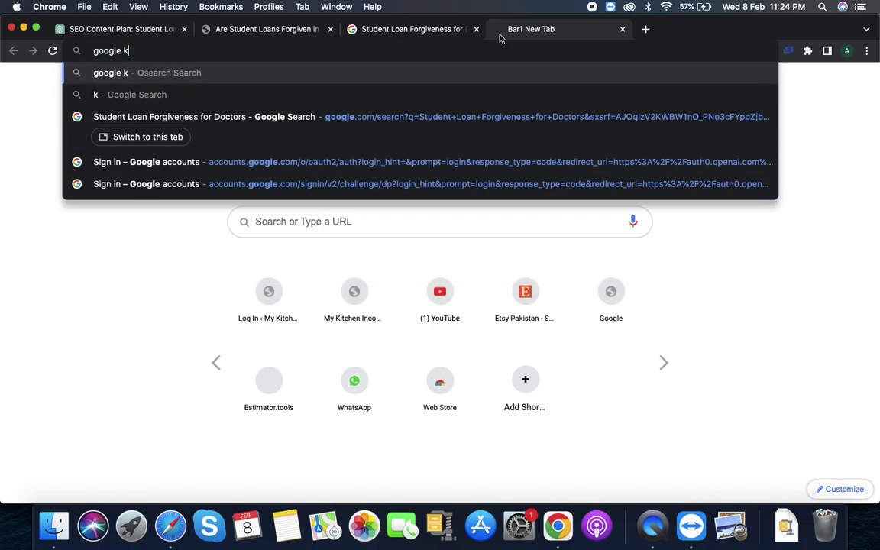
text(eyw)
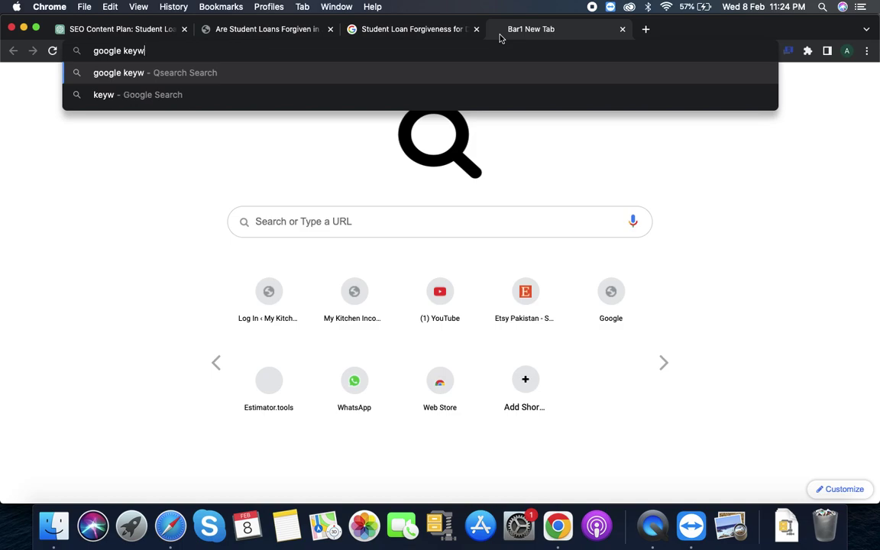
text(ord planne)
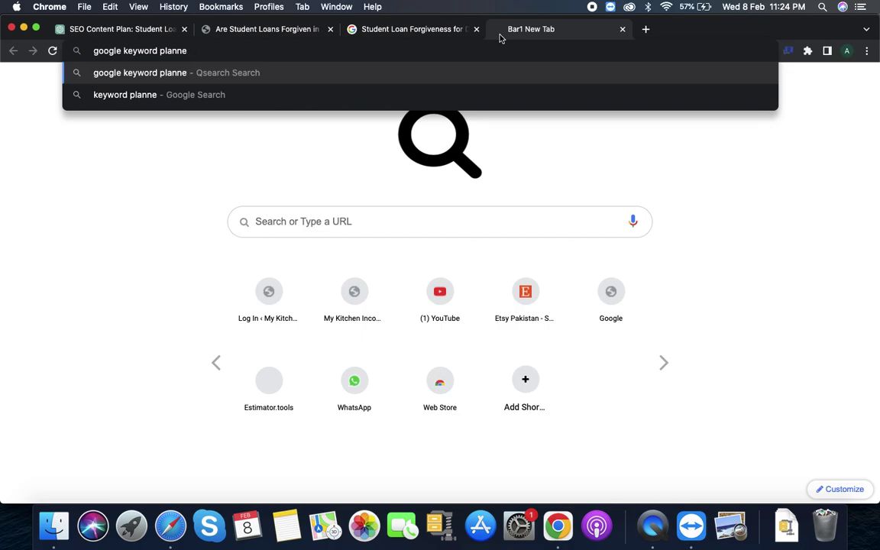
key(Return)
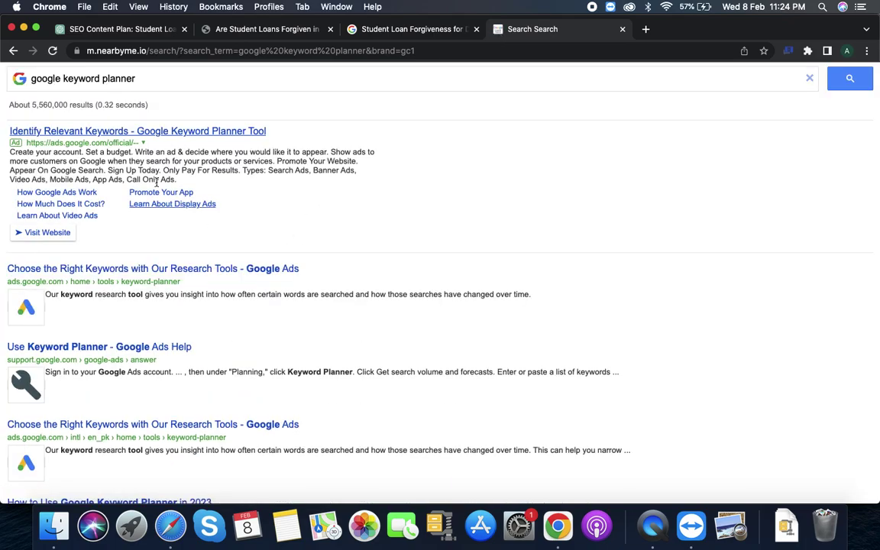
scroll(149, 294, down, 2)
scroll(149, 294, down, 8)
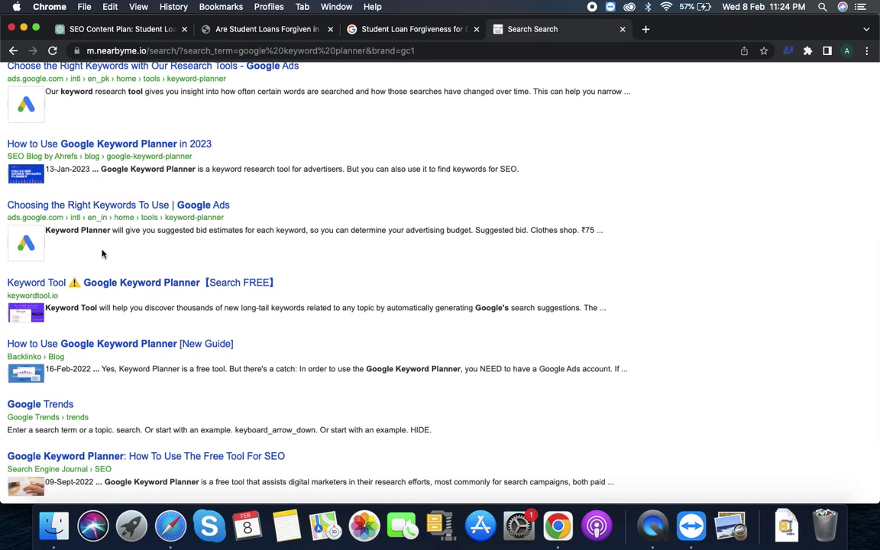
click(103, 212)
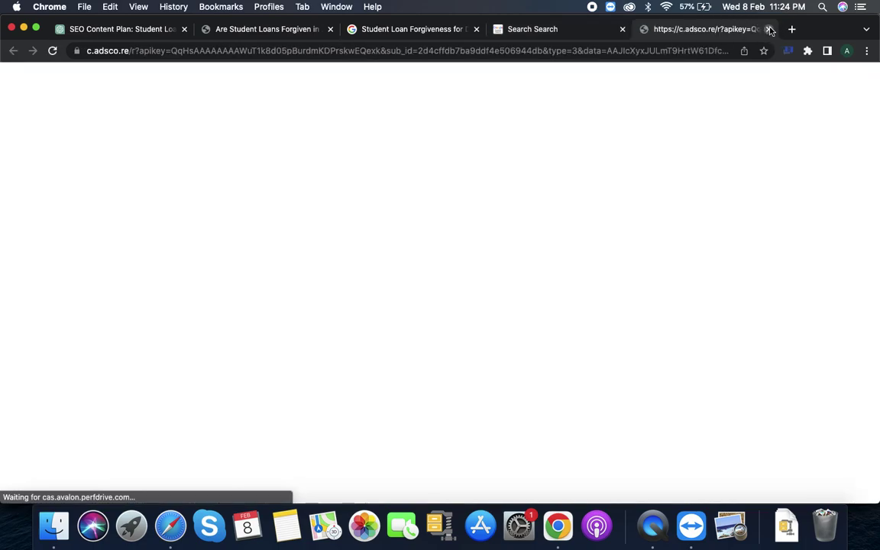
click(769, 29)
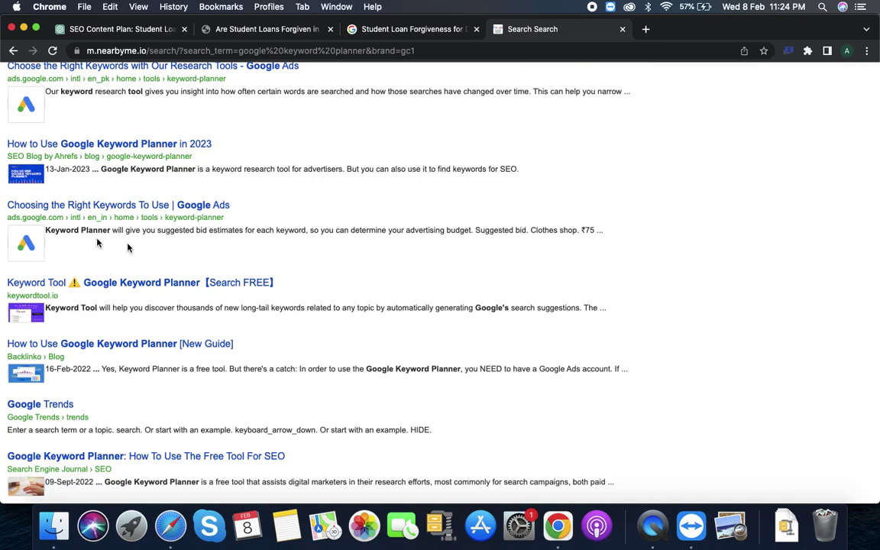
Open Keyword Planner through the Google Ads result "Choose the Right Keywords with Our Research Tools" and close the search results page.
scroll(128, 247, up, 1)
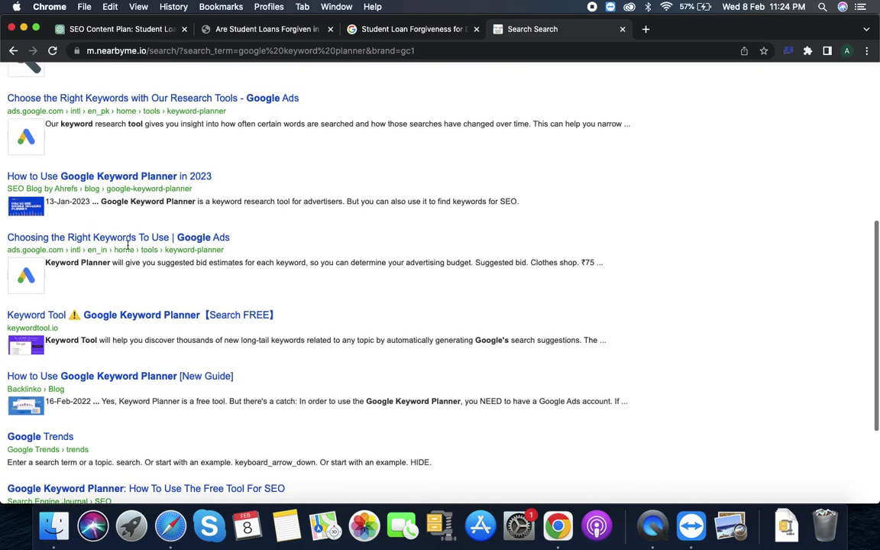
scroll(128, 246, down, 2)
scroll(127, 245, up, 1)
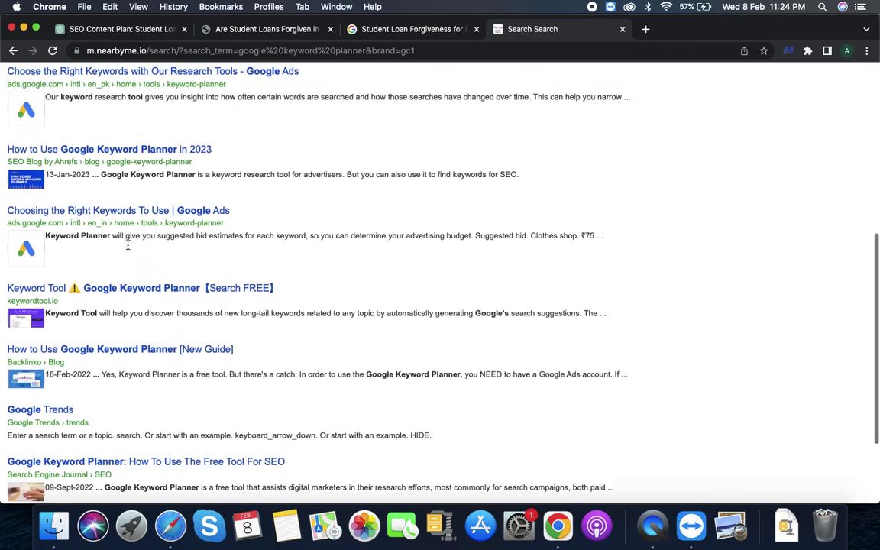
click(142, 91)
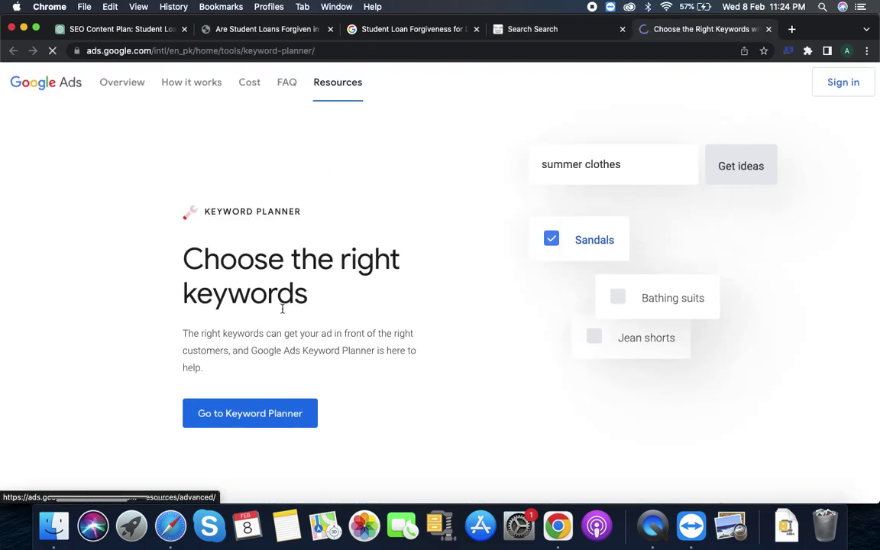
click(269, 418)
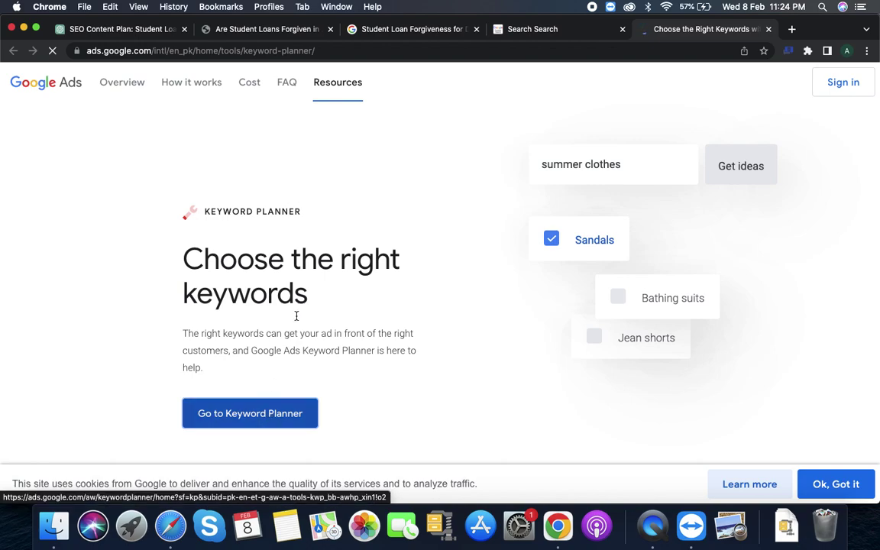
click(553, 35)
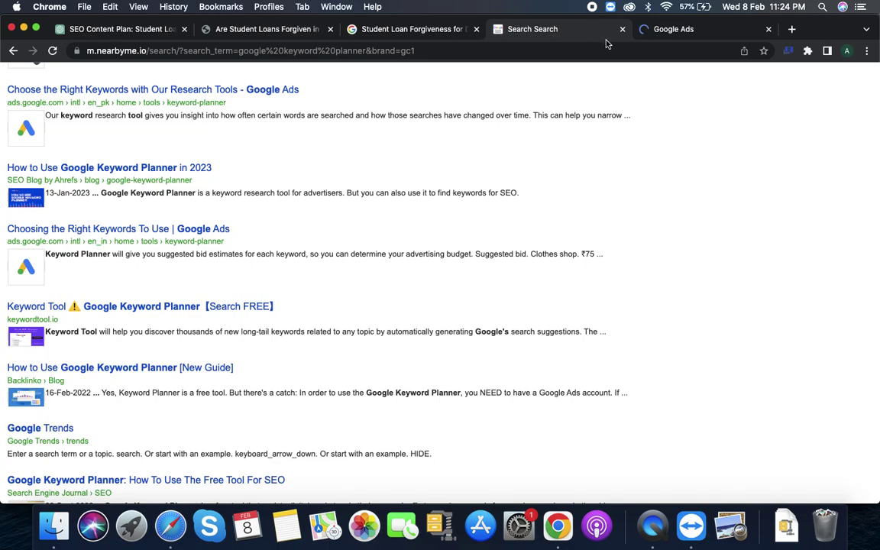
click(623, 30)
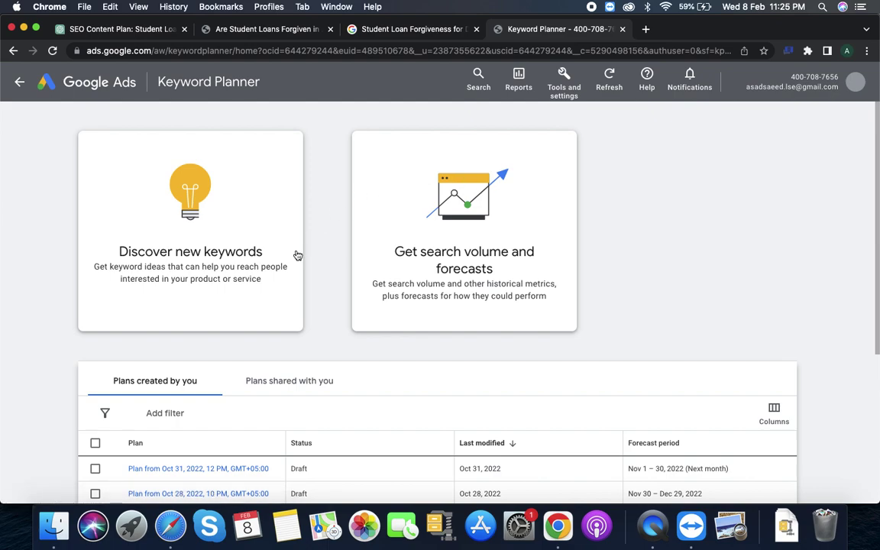
Hide the "Complete payments account activity" alert on the Keyword Planner home page.
scroll(233, 326, down, 2)
scroll(233, 327, up, 2)
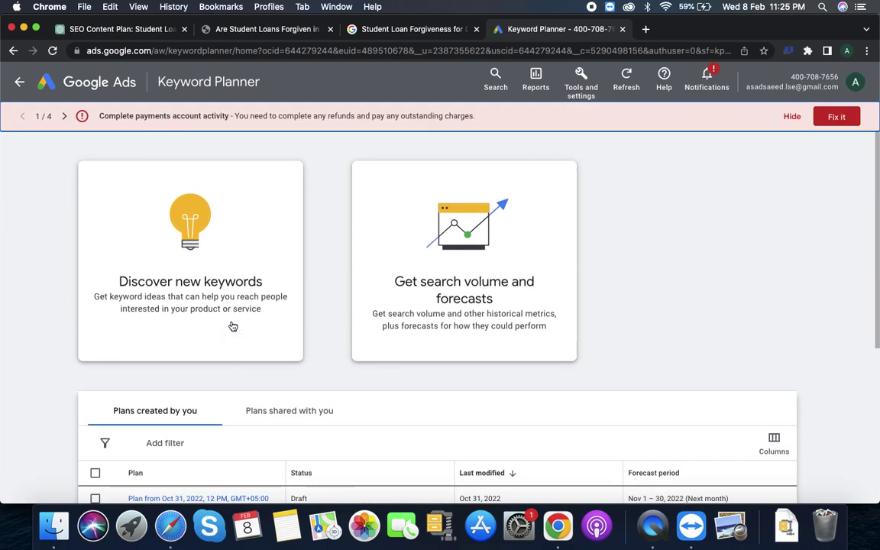
click(791, 118)
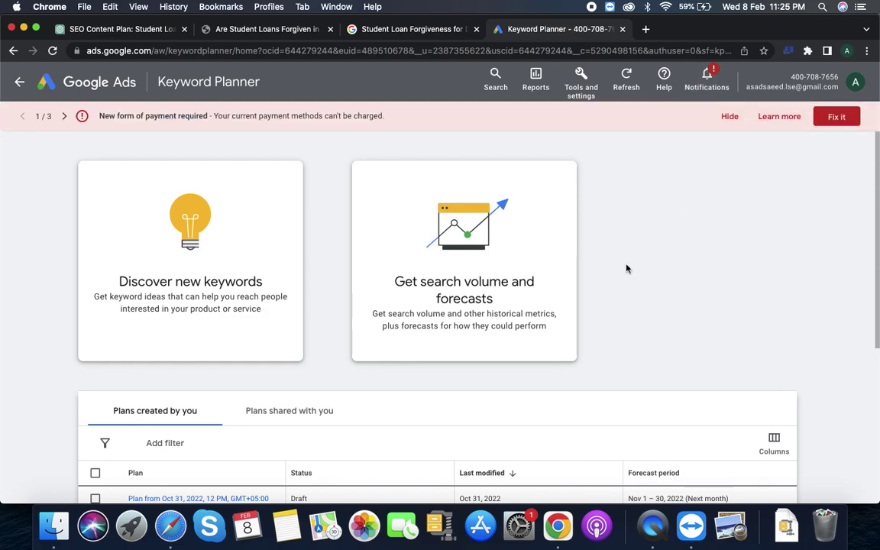
scroll(626, 268, down, 2)
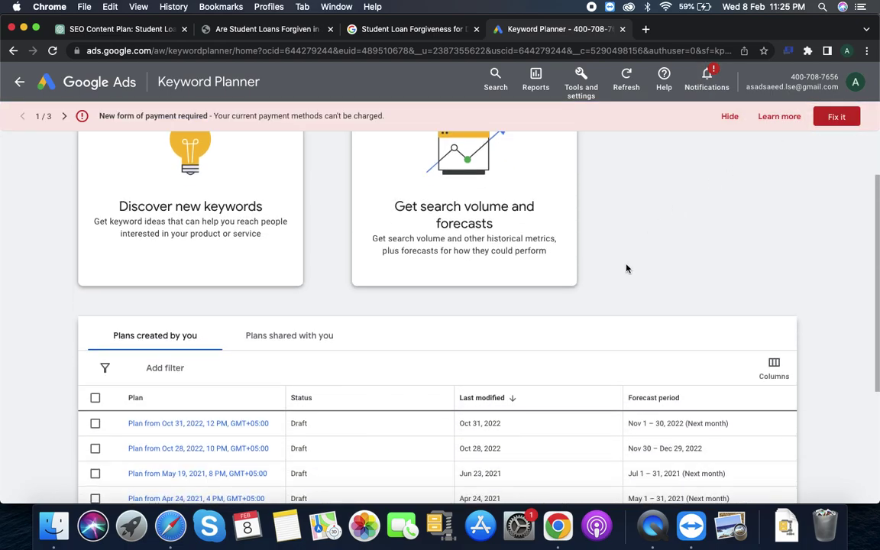
Open the Discover new keywords form and activate its field for a site that filters unrelated keywords.
click(248, 210)
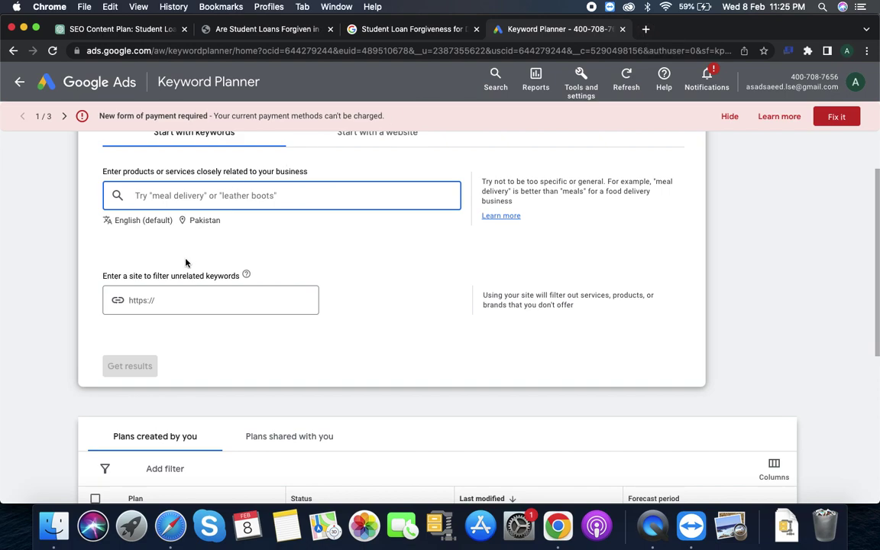
click(170, 303)
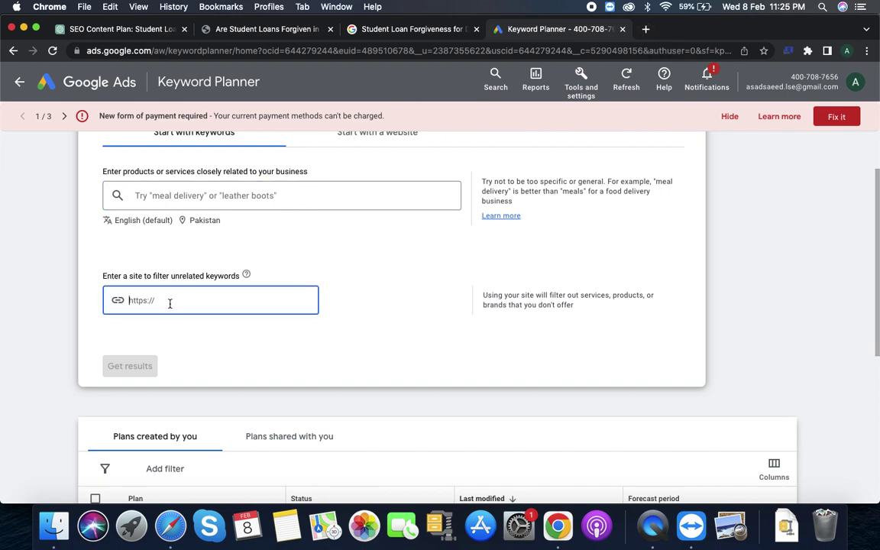
Search Google for "nerdwallet" in the existing search results tab, replacing the student loan query.
click(391, 30)
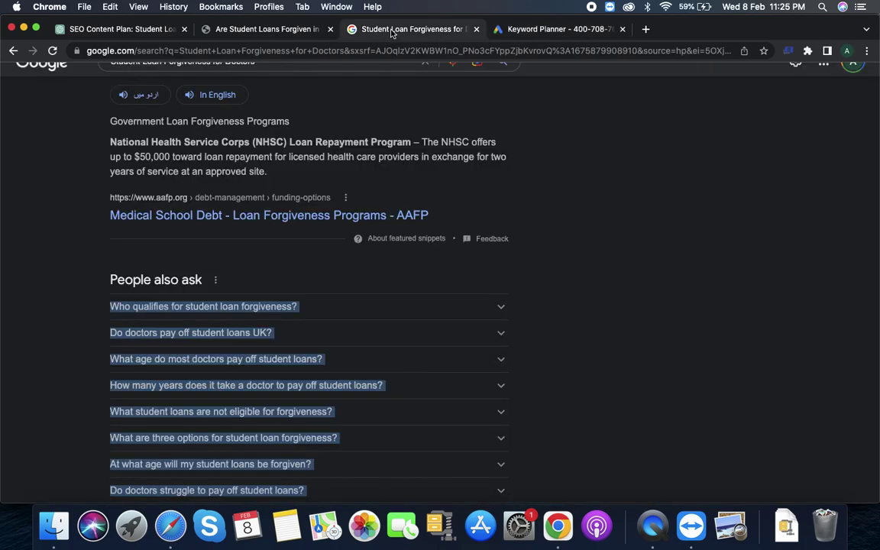
scroll(248, 158, up, 3)
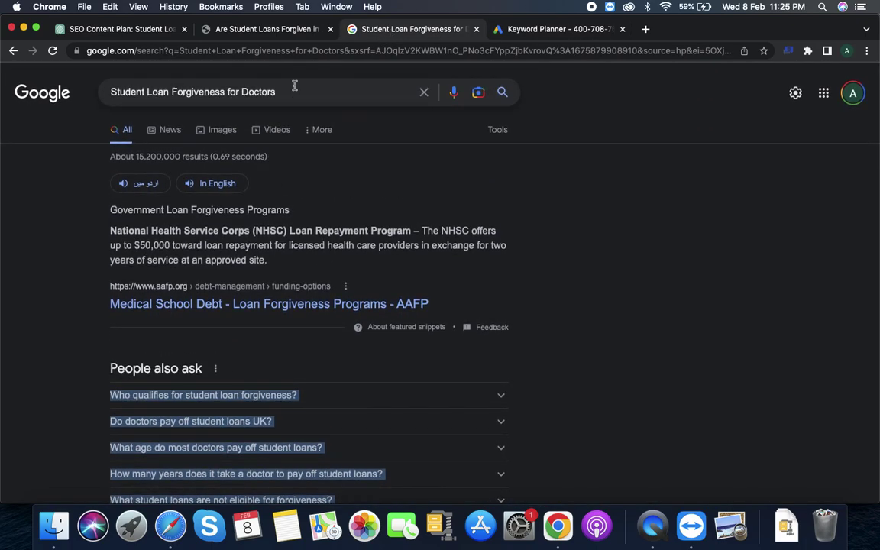
click(294, 88)
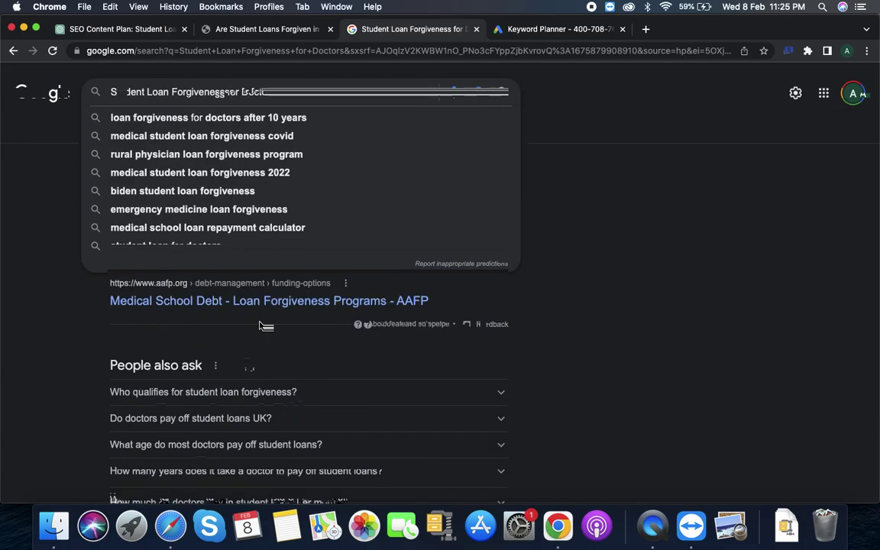
scroll(260, 327, down, 10)
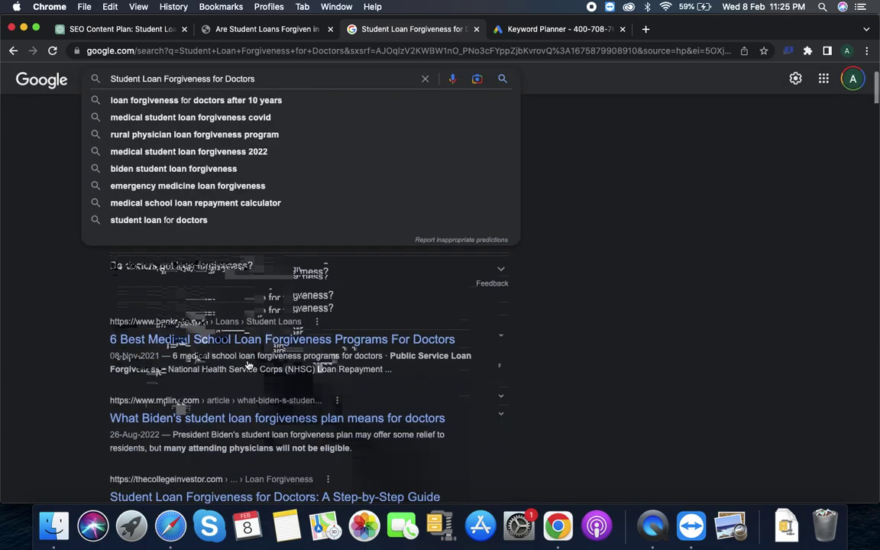
scroll(248, 365, up, 10)
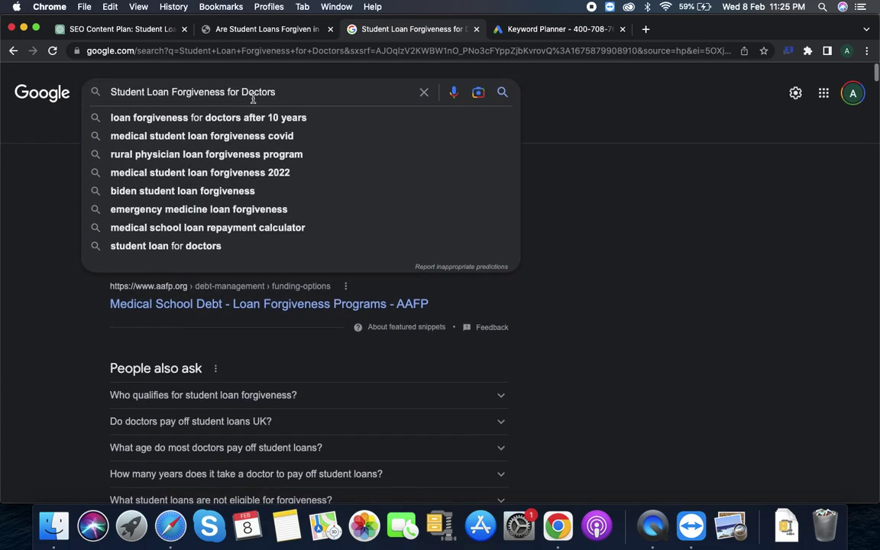
click(423, 91)
text(nerd)
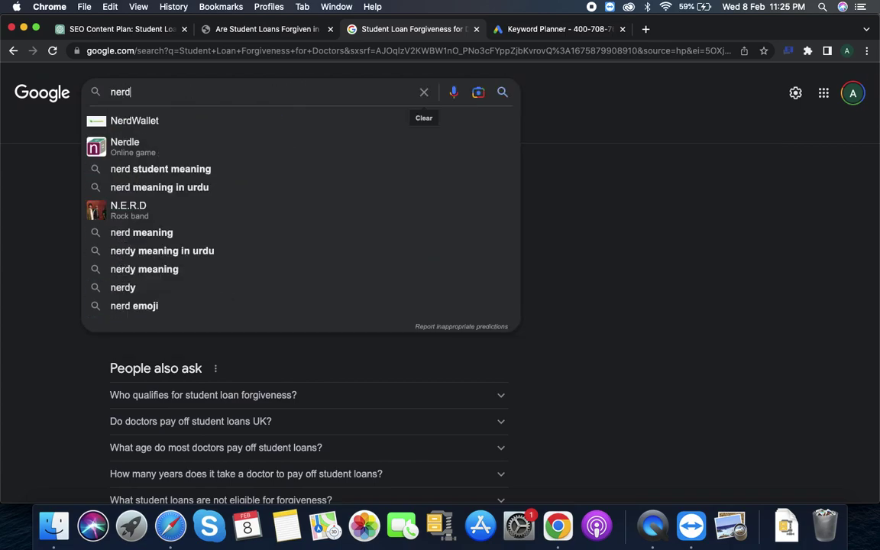
click(128, 121)
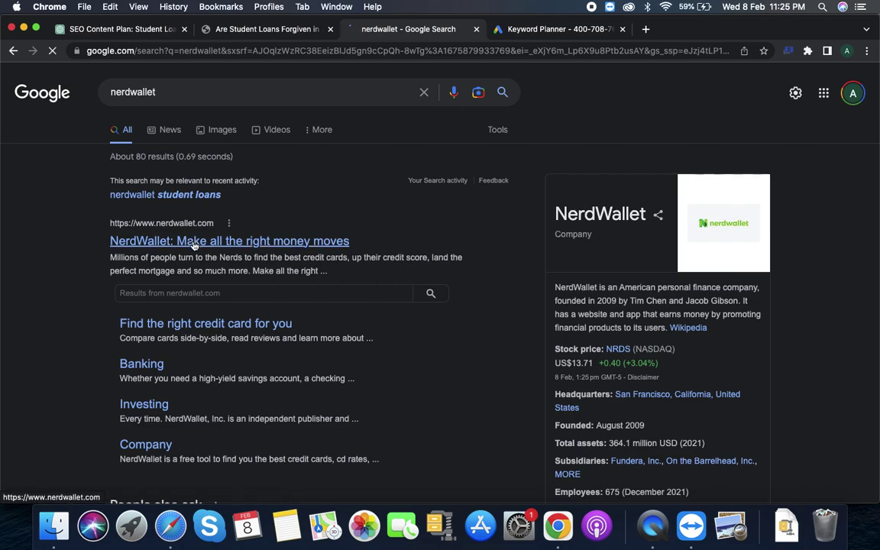
Open the NerdWallet homepage from the search result "NerdWallet: Make all the right money moves".
click(228, 223)
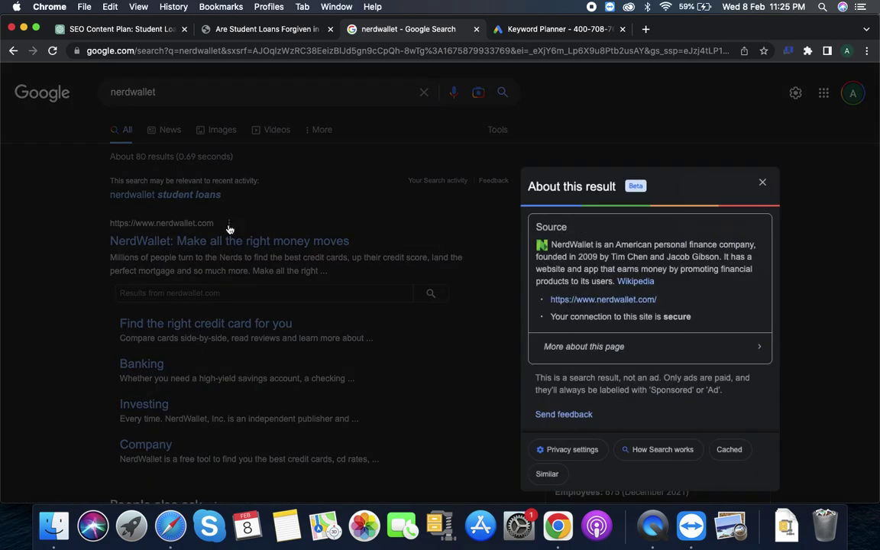
click(229, 228)
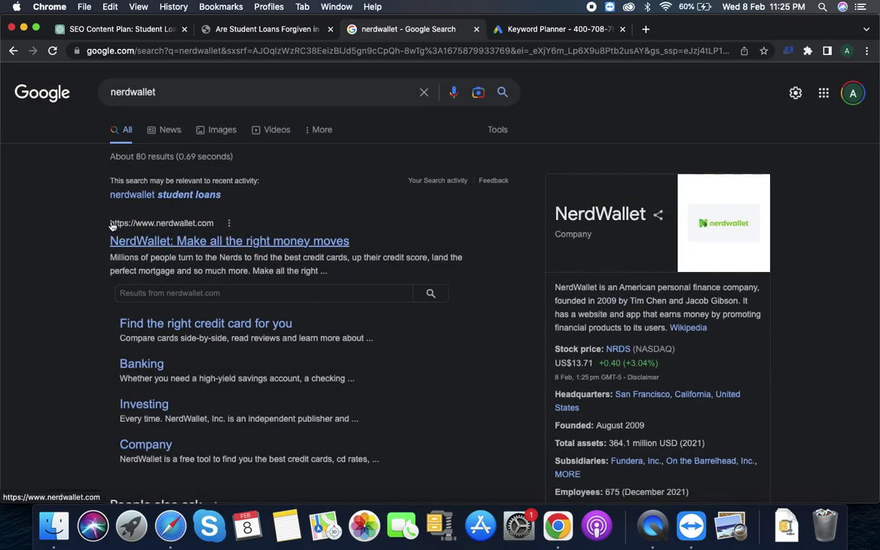
drag(247, 227, 188, 221)
click(215, 222)
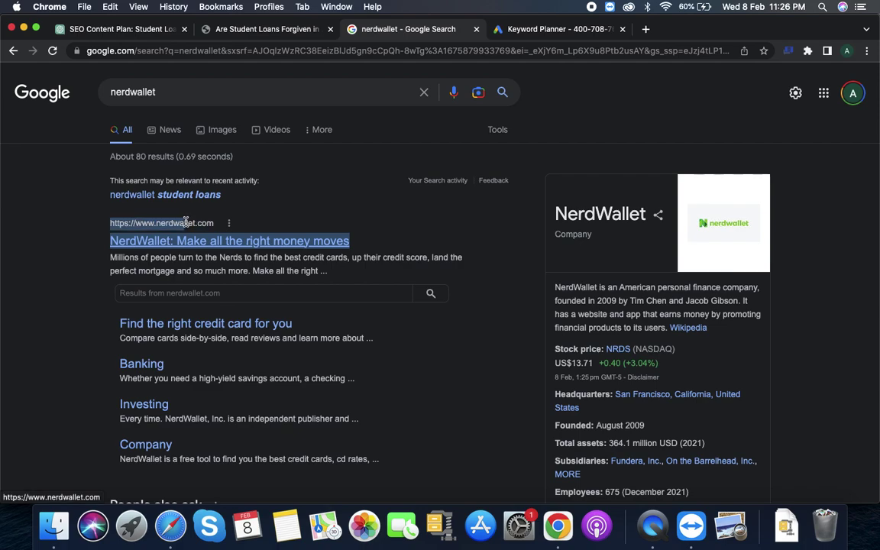
mouse_move(182, 242)
mouse_down()
mouse_move(164, 290)
mouse_move(160, 239)
mouse_move(114, 241)
mouse_move(184, 224)
mouse_up()
click(184, 224)
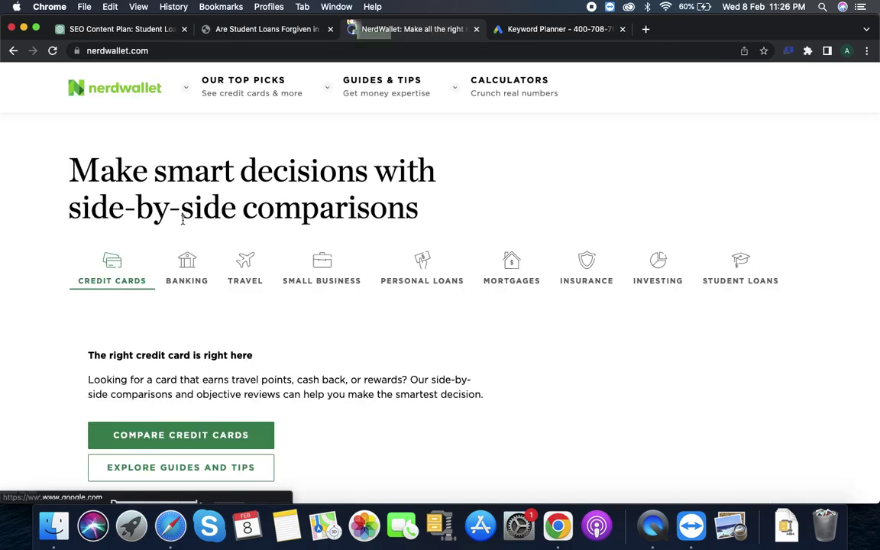
click(111, 51)
key(super+c)
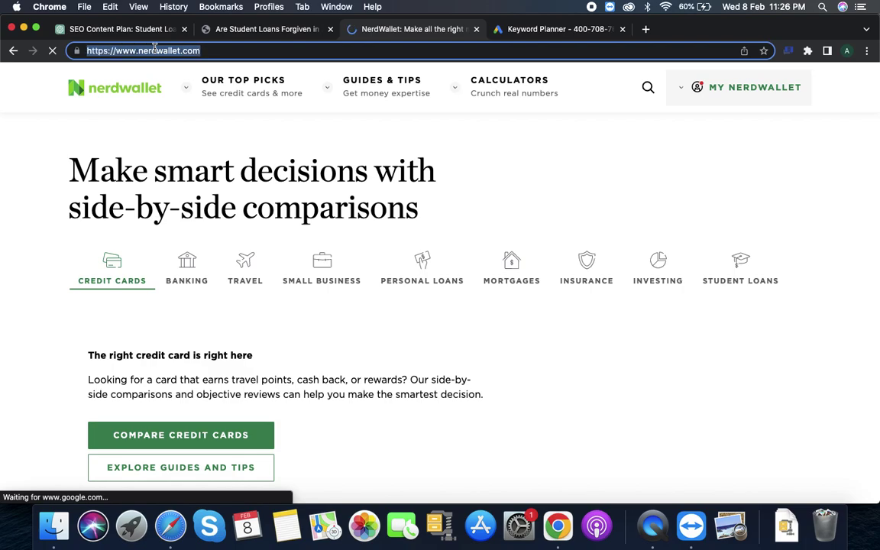
right_click(155, 47)
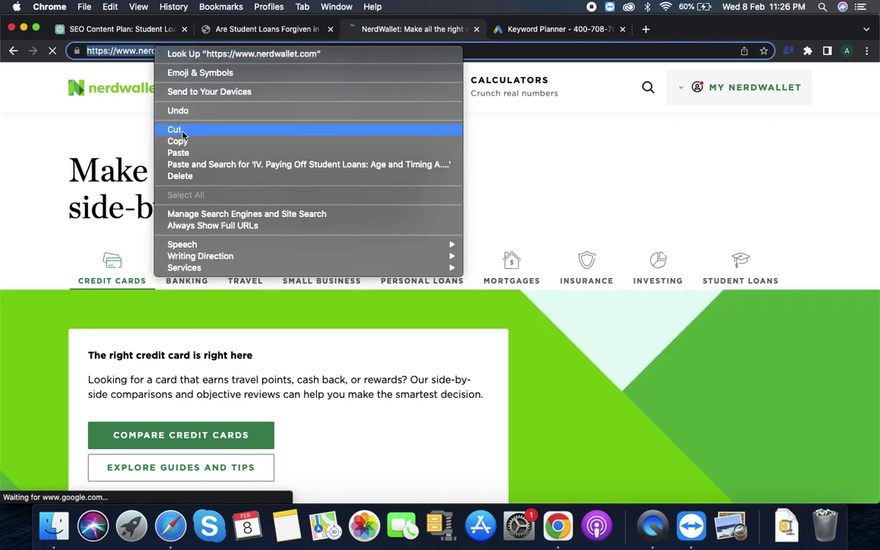
click(180, 142)
click(580, 30)
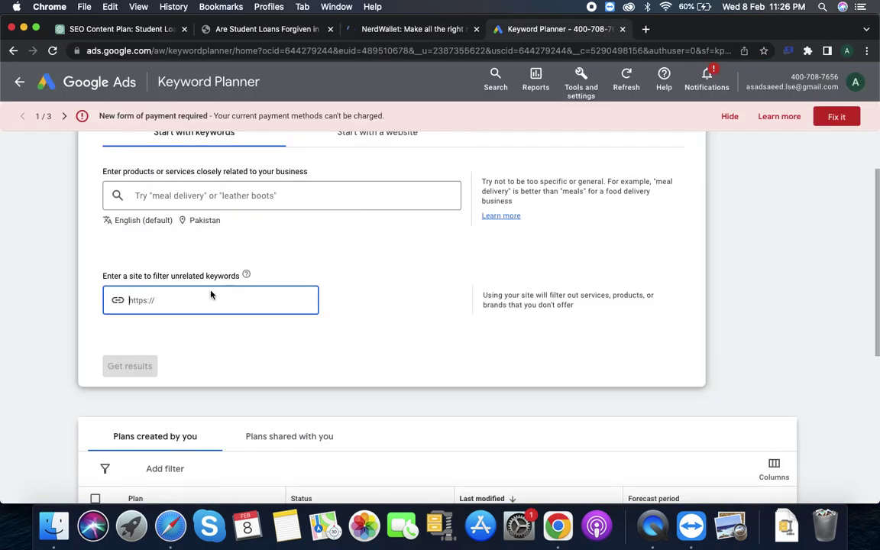
key(super+v)
click(205, 340)
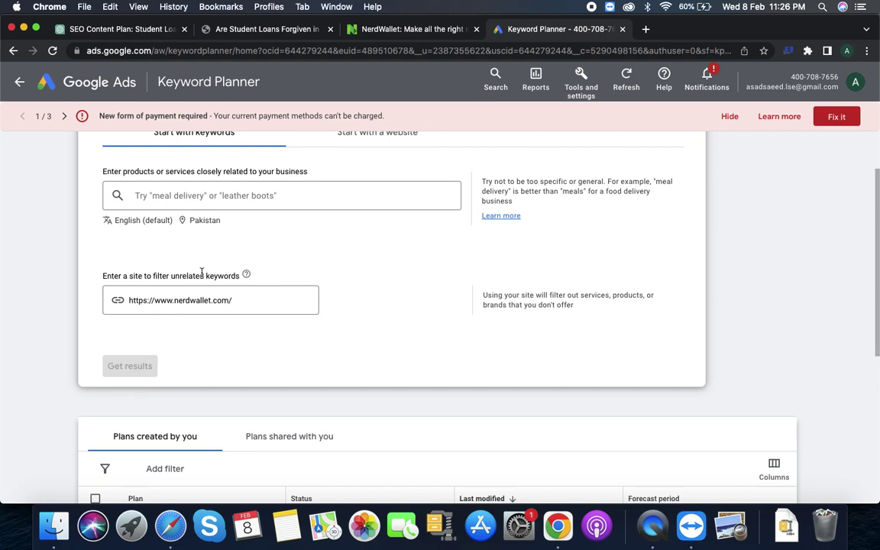
Change the keyword search's target location from Pakistan to the United States country and save it.
click(212, 220)
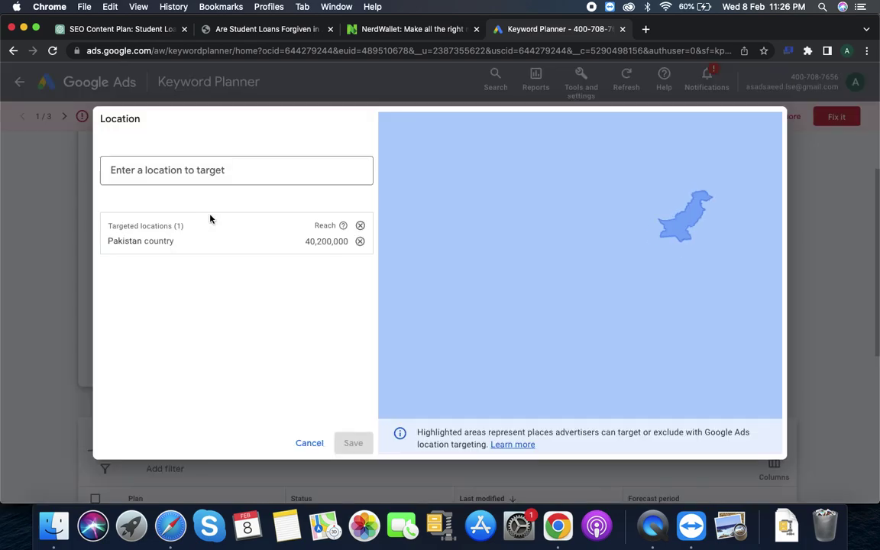
click(214, 169)
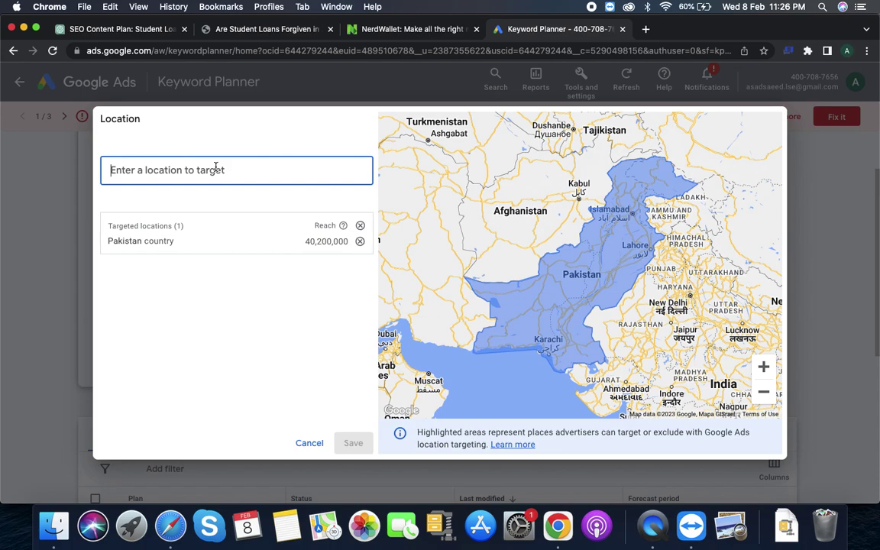
text(usa)
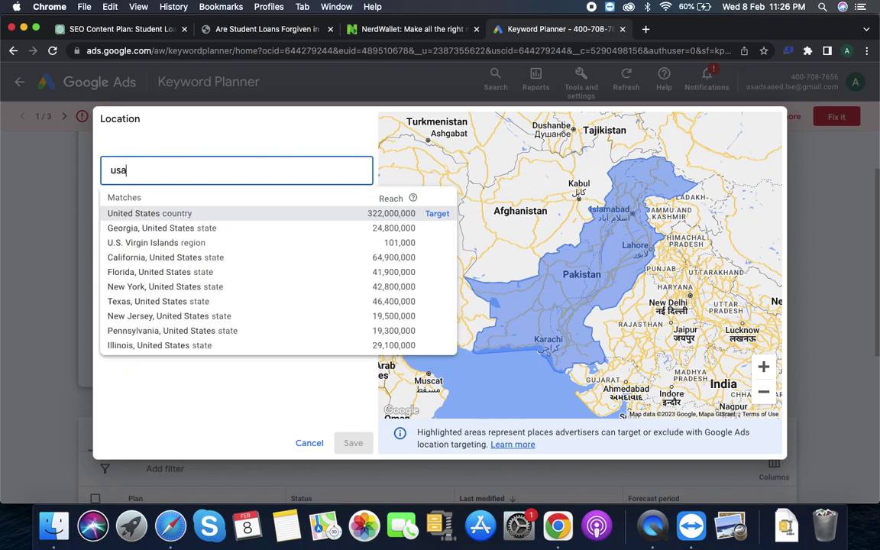
click(181, 213)
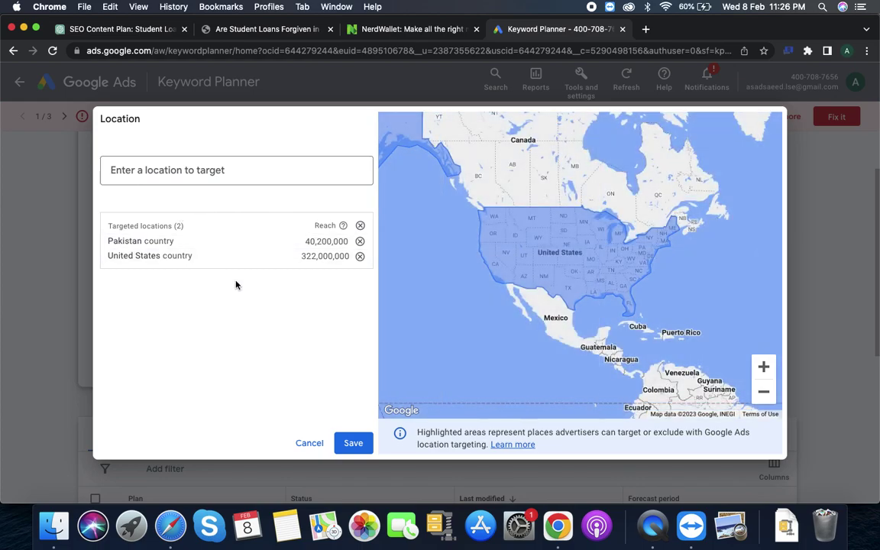
click(360, 242)
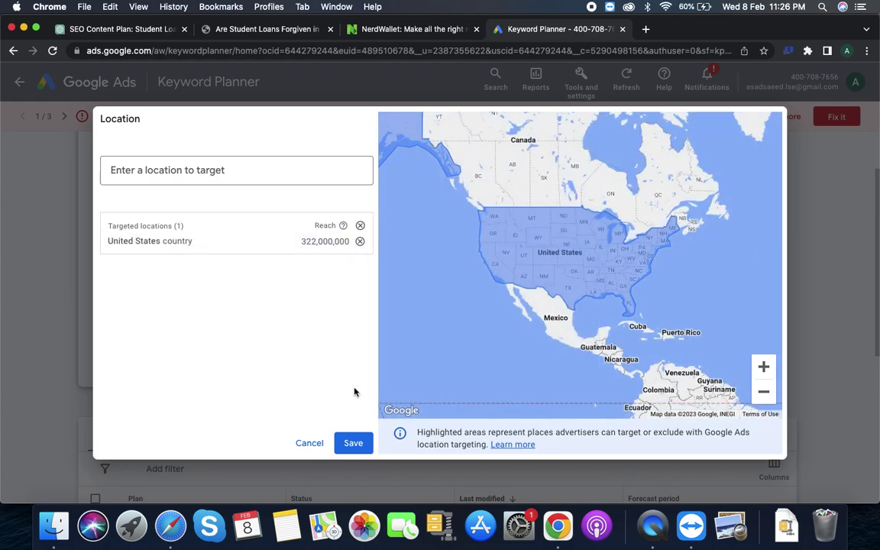
click(354, 443)
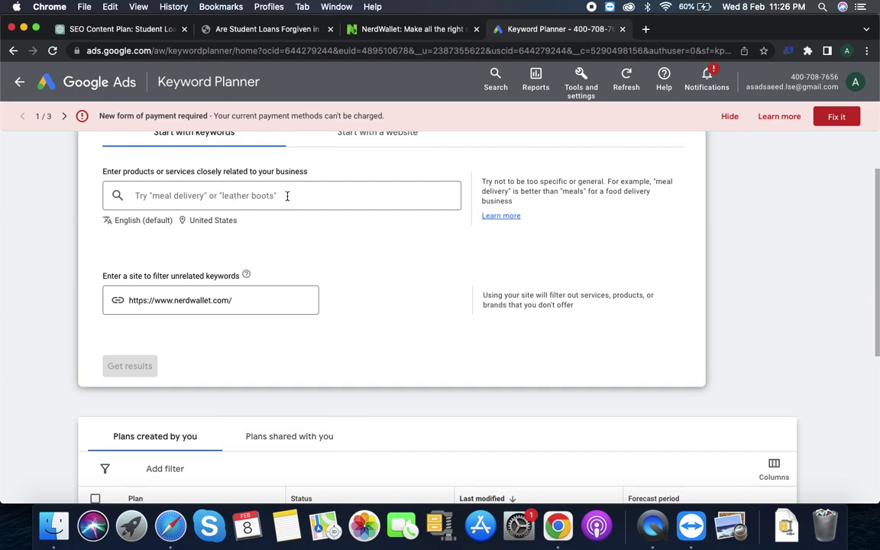
scroll(287, 196, up, 2)
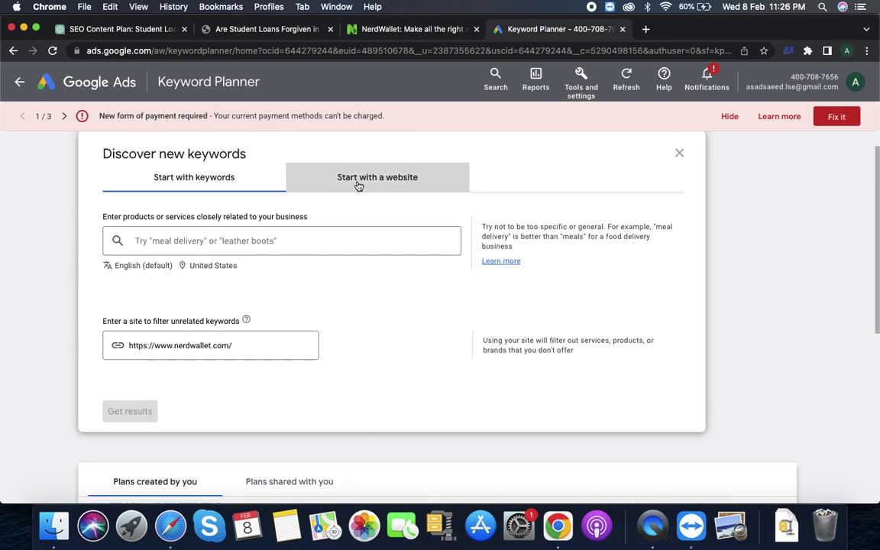
click(358, 183)
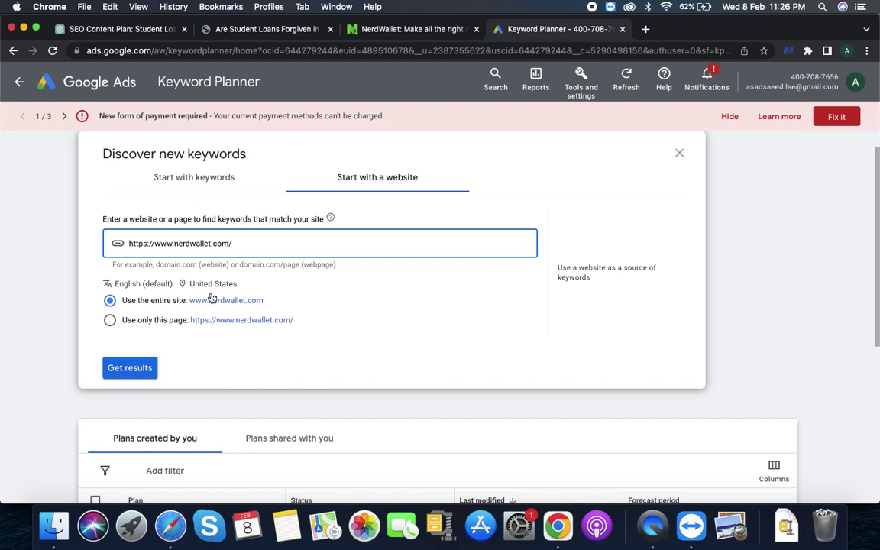
click(130, 368)
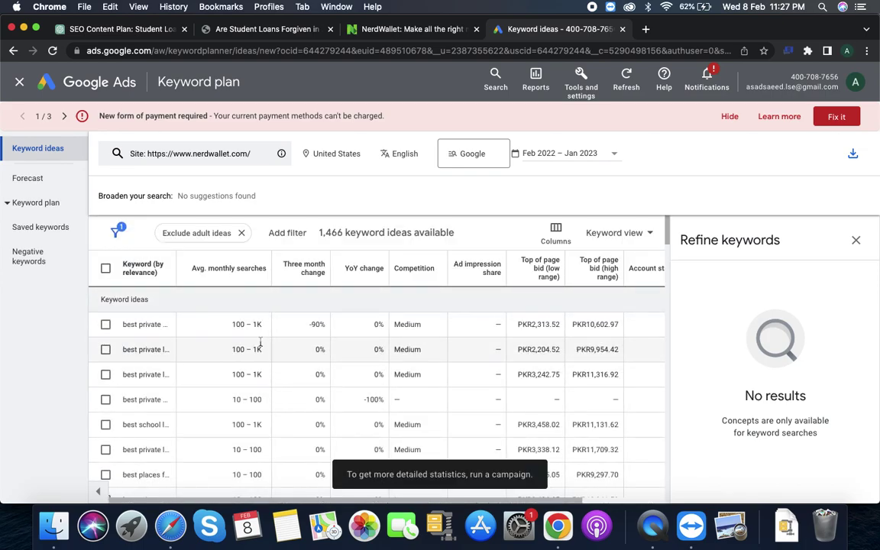
Review the NerdWallet keyword ideas and select the "best private ..." keyword with the +900% three-month change.
scroll(271, 367, down, 1)
scroll(273, 377, down, 3)
scroll(274, 378, up, 4)
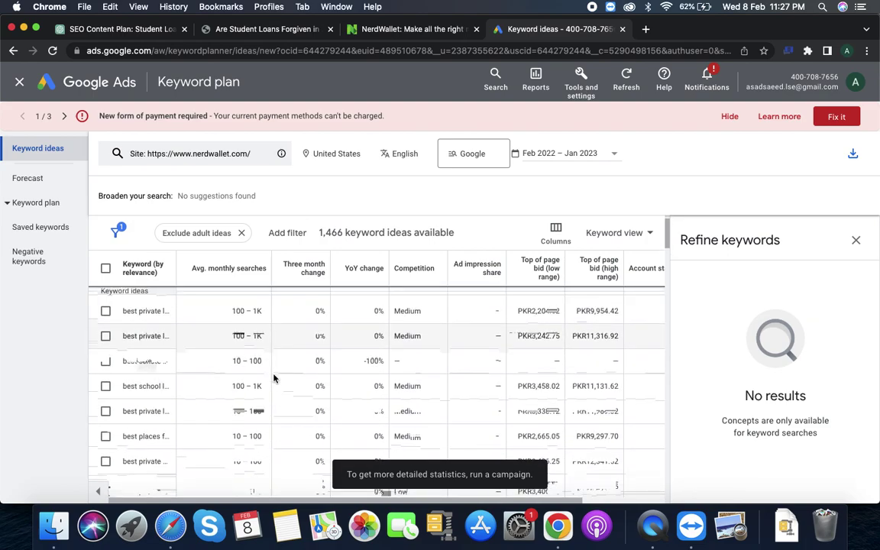
scroll(273, 377, up, 1)
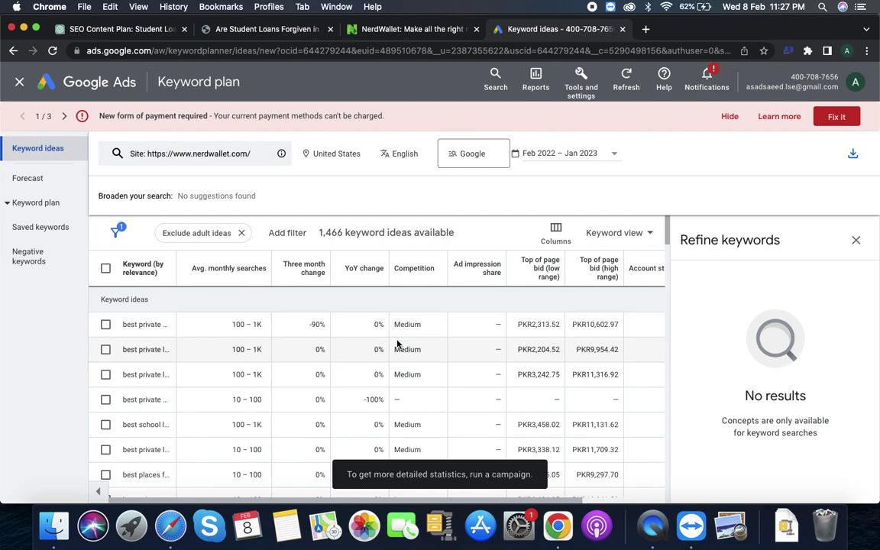
scroll(390, 404, down, 3)
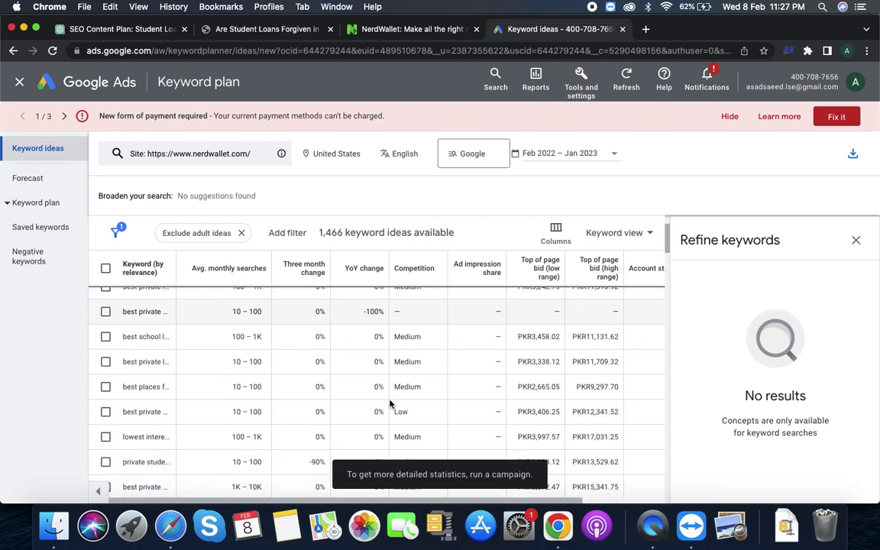
scroll(390, 403, down, 10)
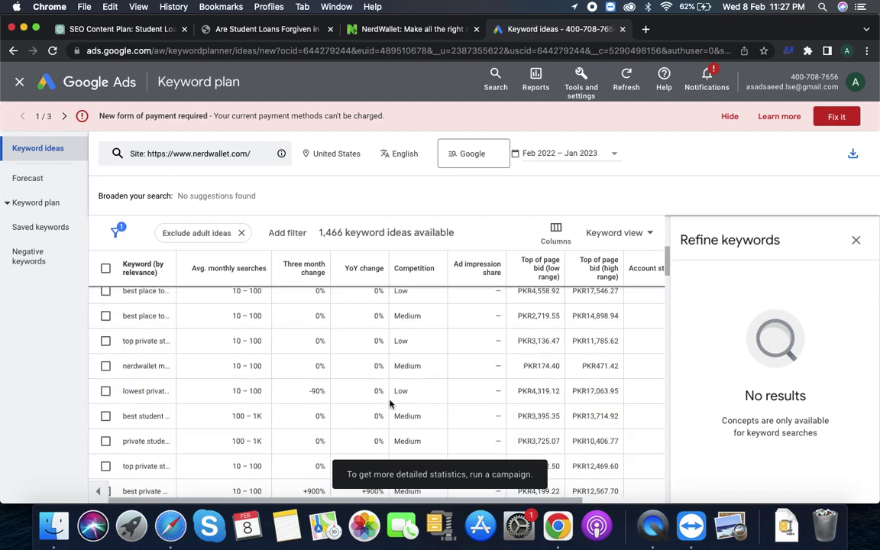
scroll(391, 401, down, 2)
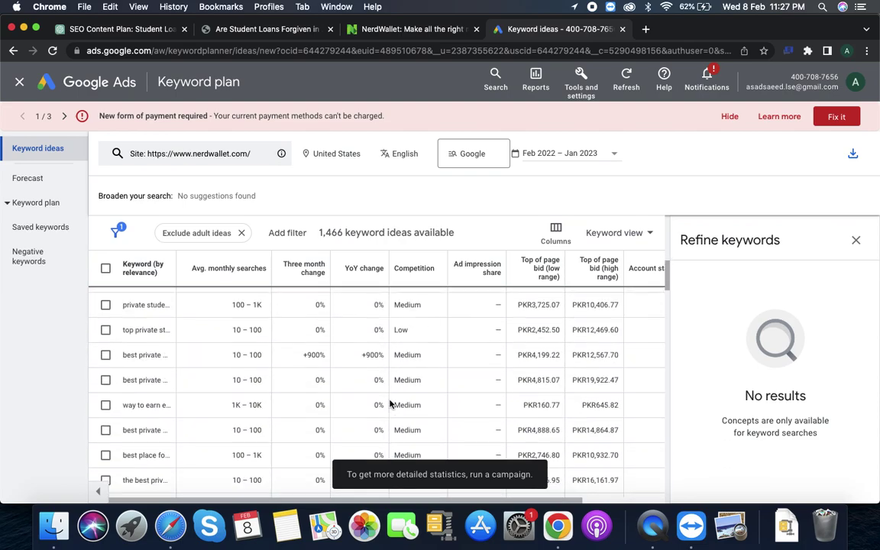
click(106, 355)
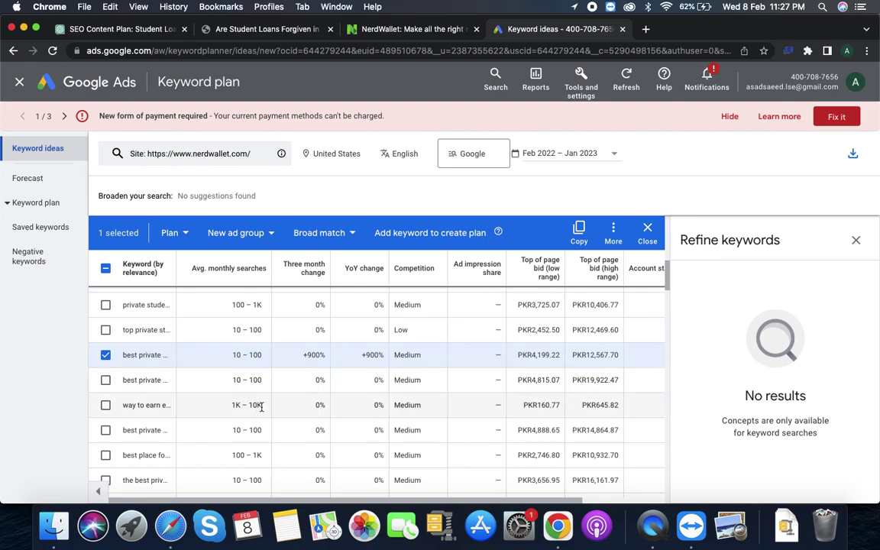
Review further NerdWallet keyword ideas and add the "earn extra m..." keyword with the +900% three-month change to the selection.
scroll(264, 417, down, 1)
scroll(268, 426, down, 10)
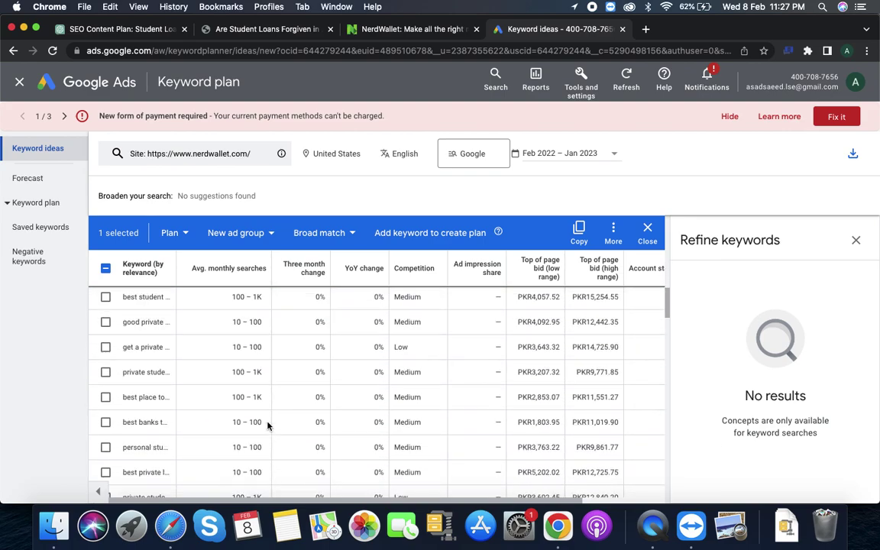
scroll(267, 426, down, 10)
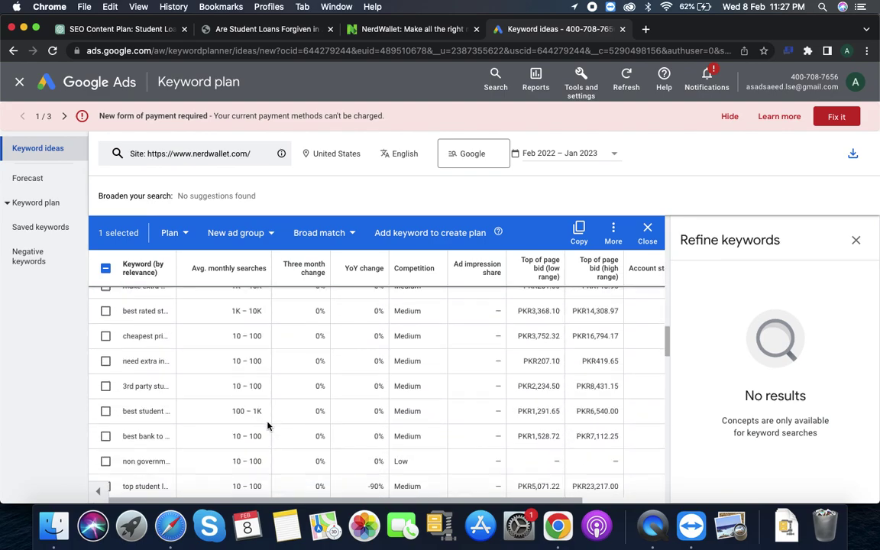
scroll(267, 425, down, 10)
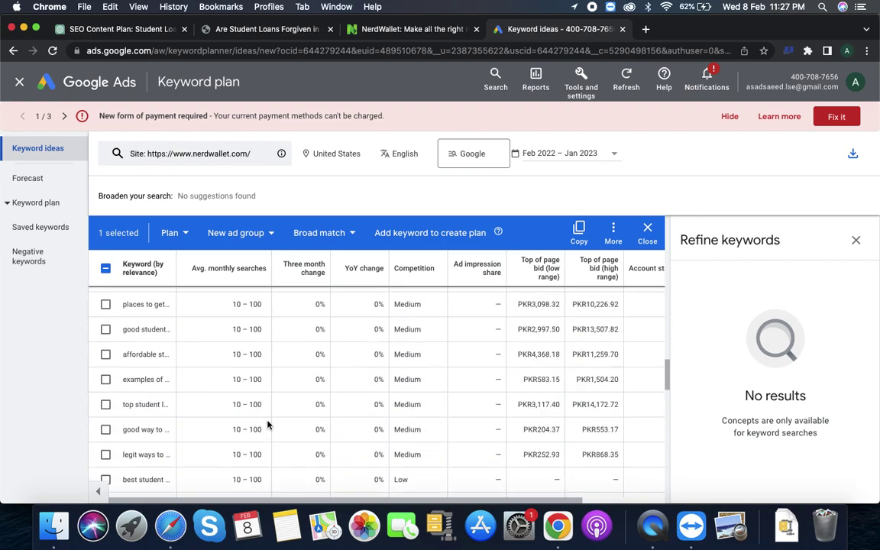
scroll(267, 426, down, 5)
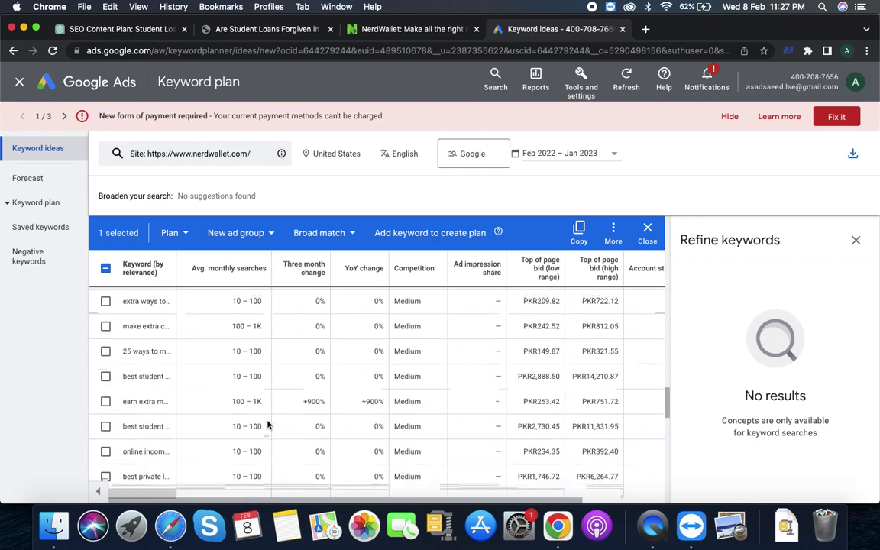
scroll(228, 415, up, 1)
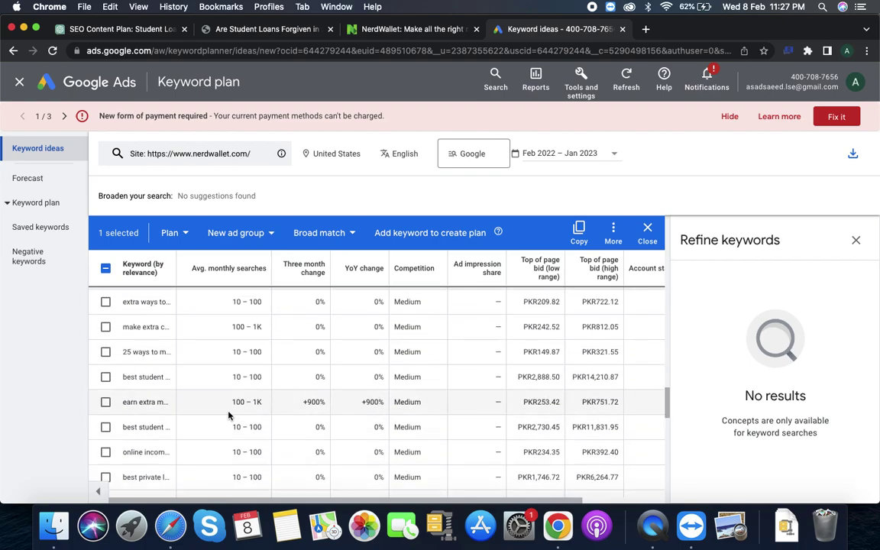
click(111, 402)
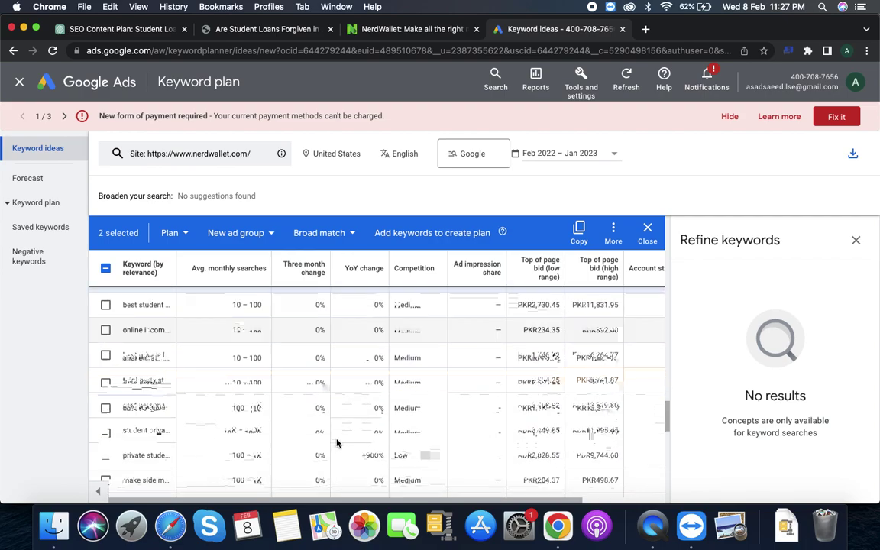
Look through the remaining keyword ideas, download them as a .csv file and open the downloaded report.
scroll(336, 443, down, 10)
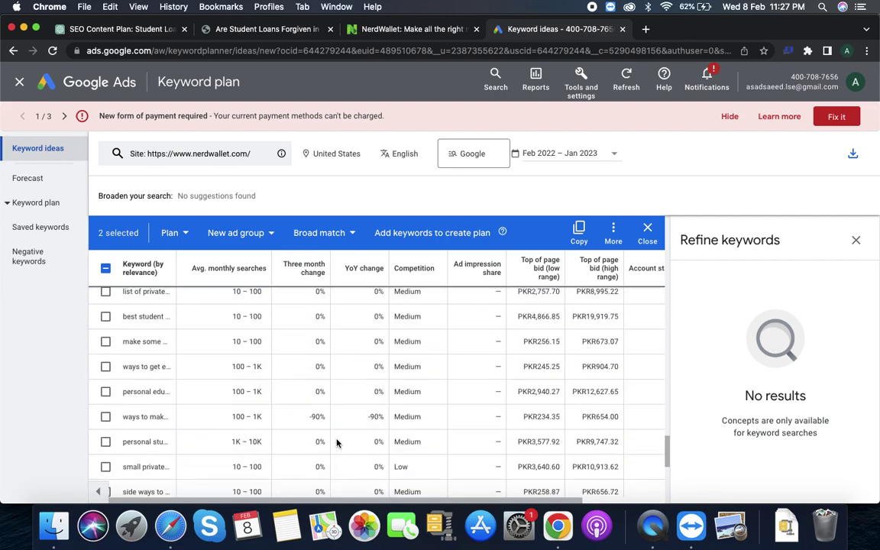
scroll(337, 443, down, 8)
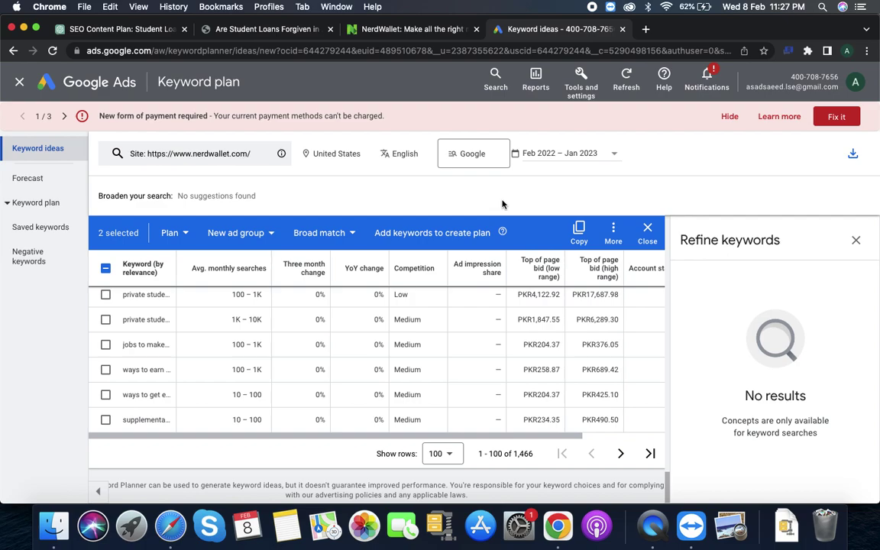
click(855, 156)
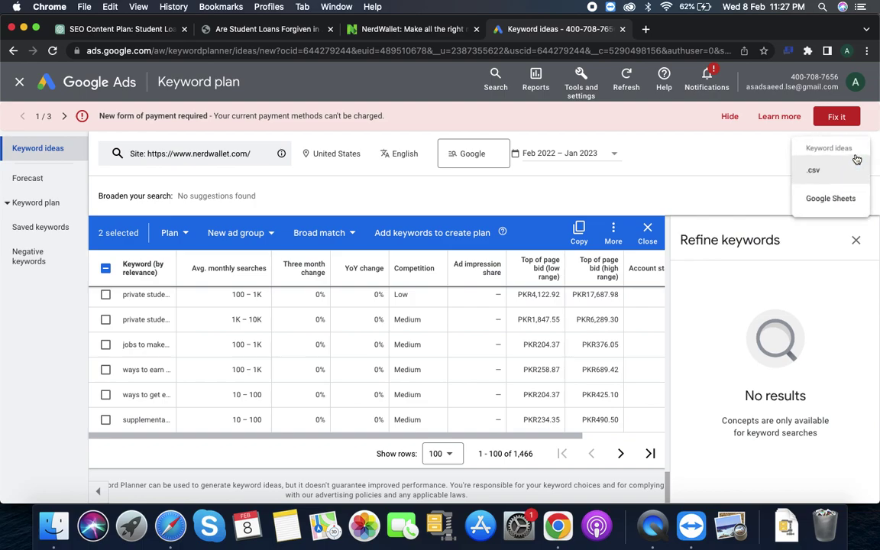
click(813, 174)
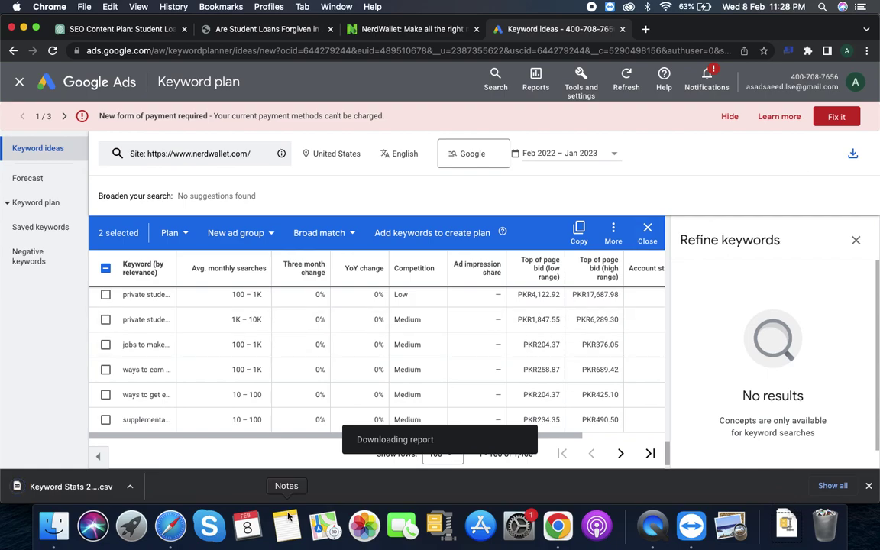
click(128, 488)
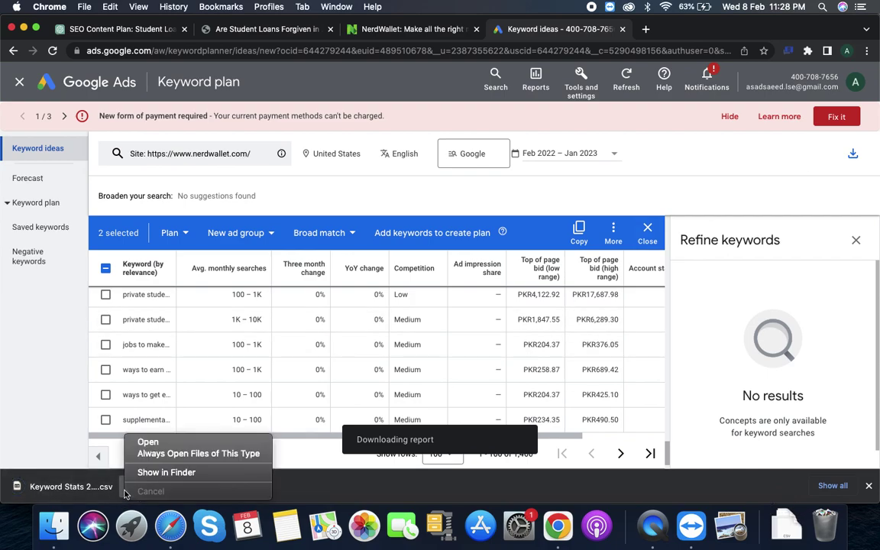
click(159, 443)
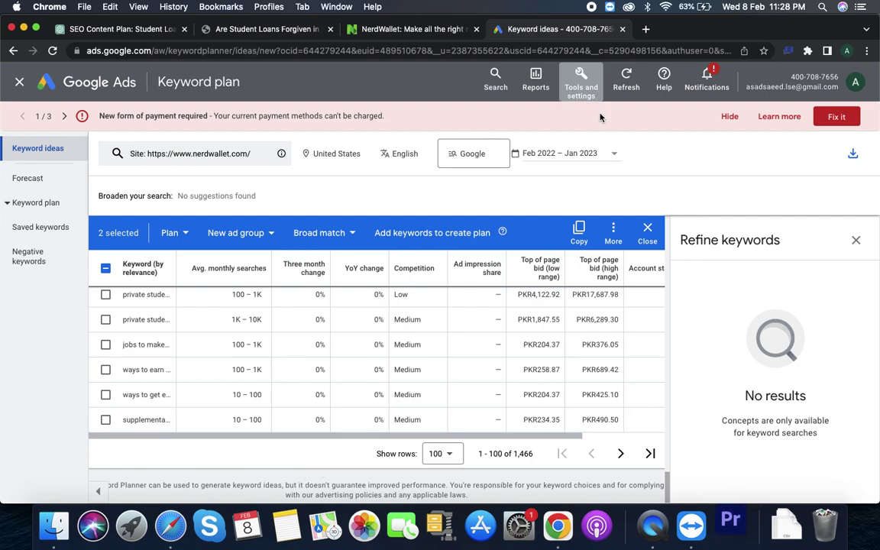
Open canva.com in a new browser tab.
click(646, 29)
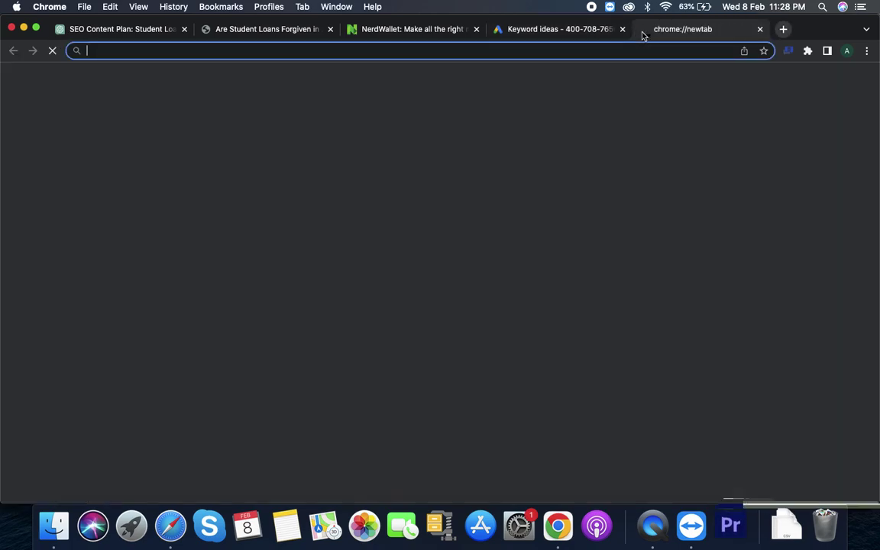
text(ca)
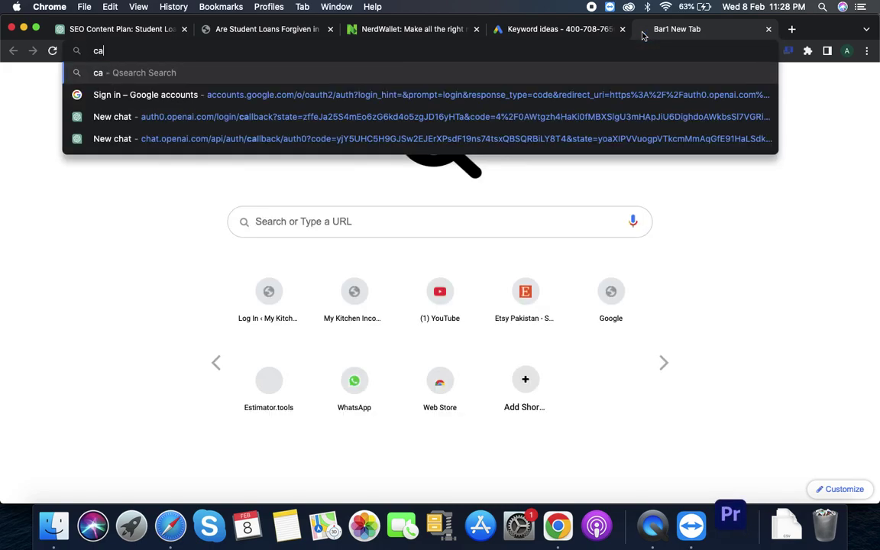
text(nva)
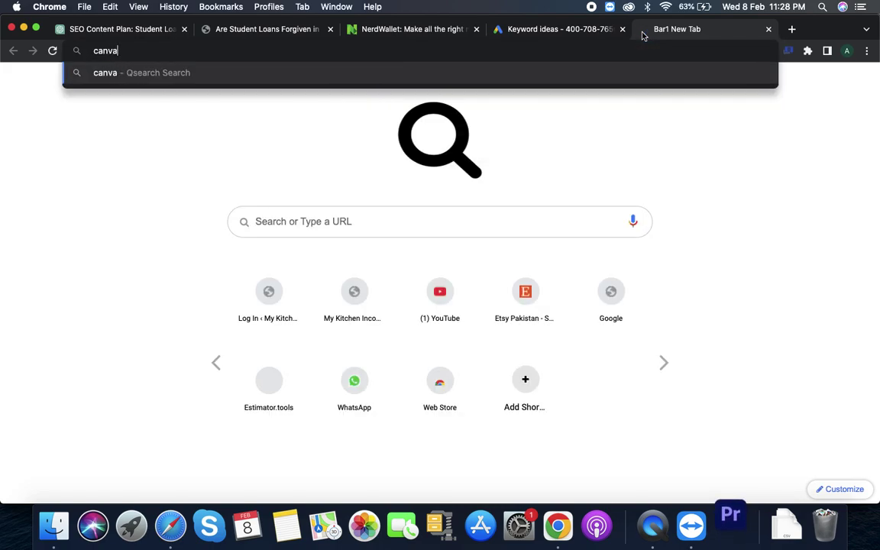
text(.com)
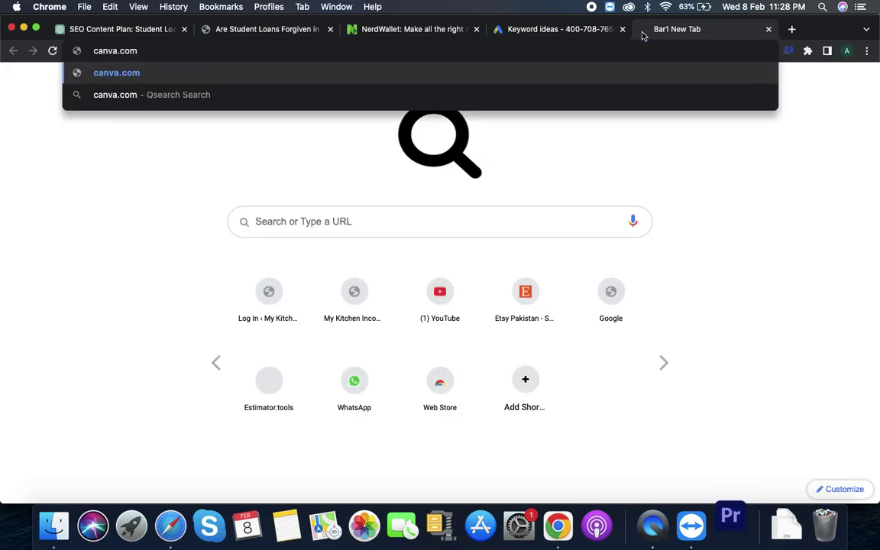
key(Return)
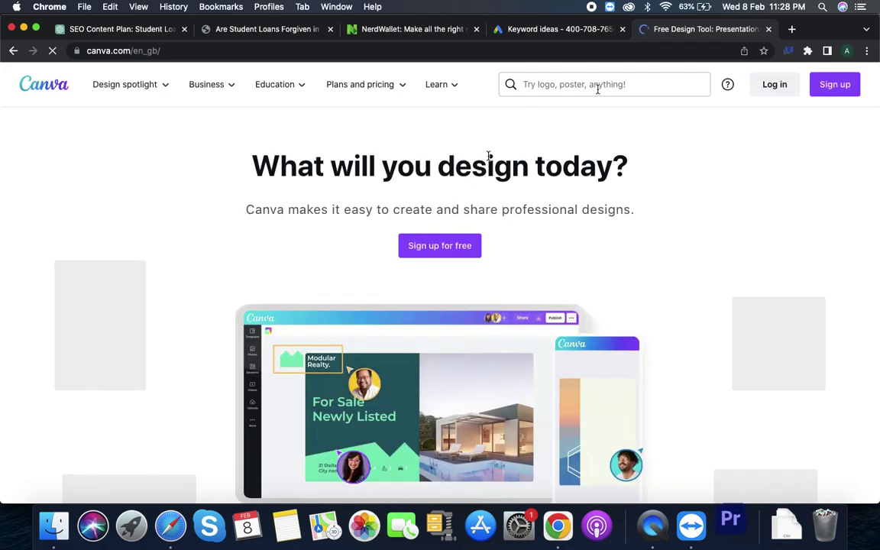
Log in to Canva by continuing with the Google account.
click(774, 85)
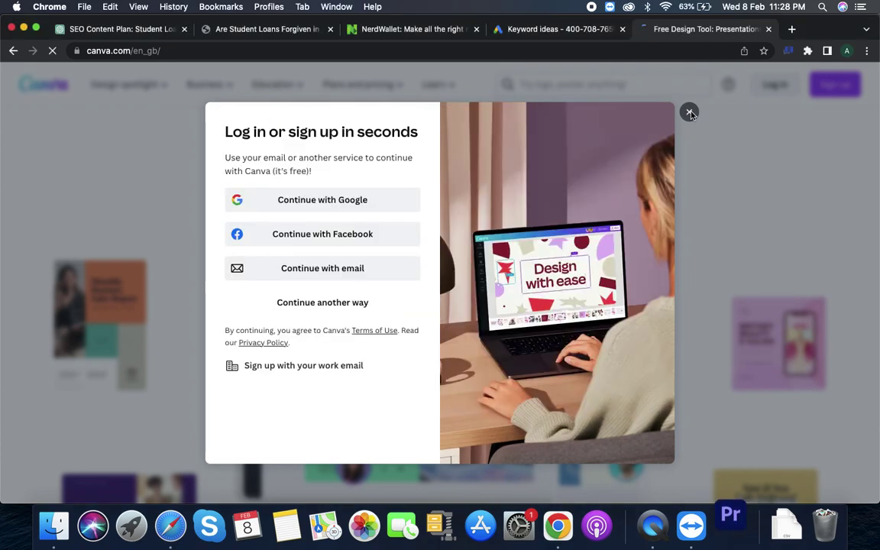
click(337, 207)
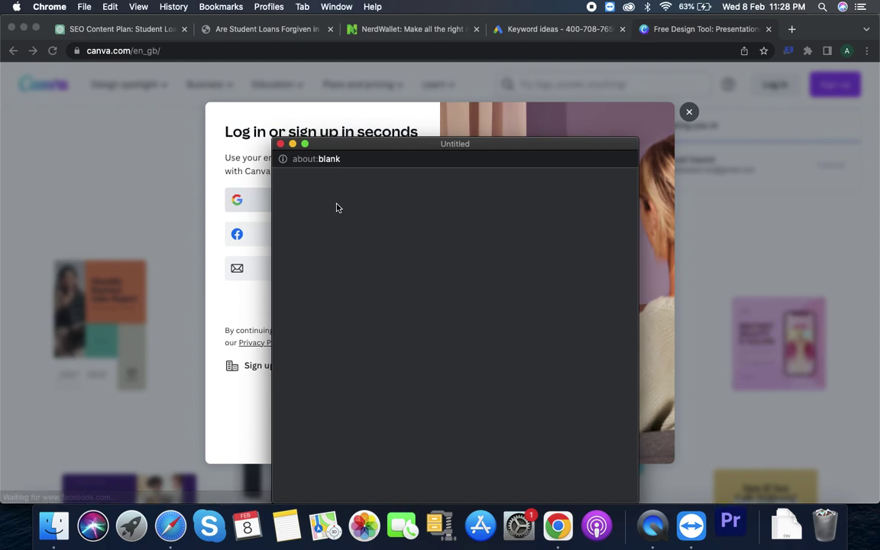
click(280, 144)
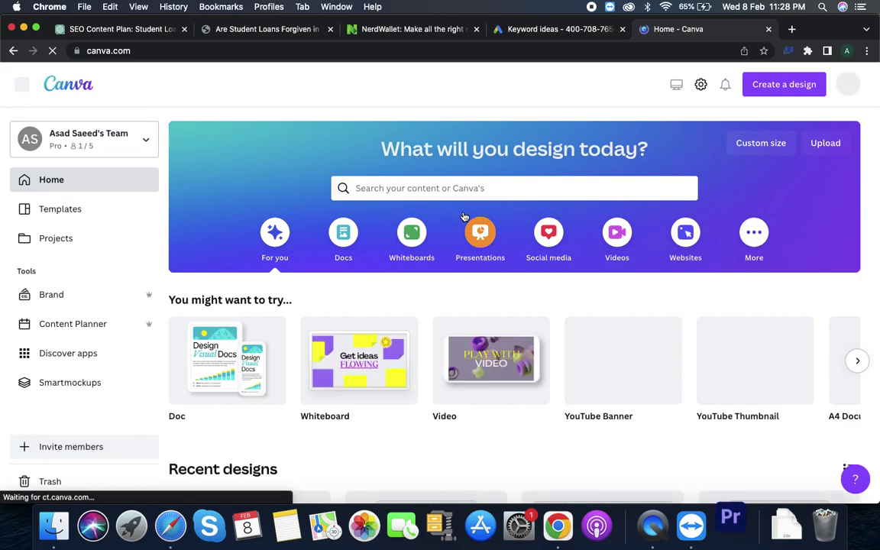
Return from Premiere Pro to Chrome and open the recent 1200 x 675 px My Kitchen Income design for editing in Canva.
scroll(464, 217, down, 3)
scroll(464, 217, down, 5)
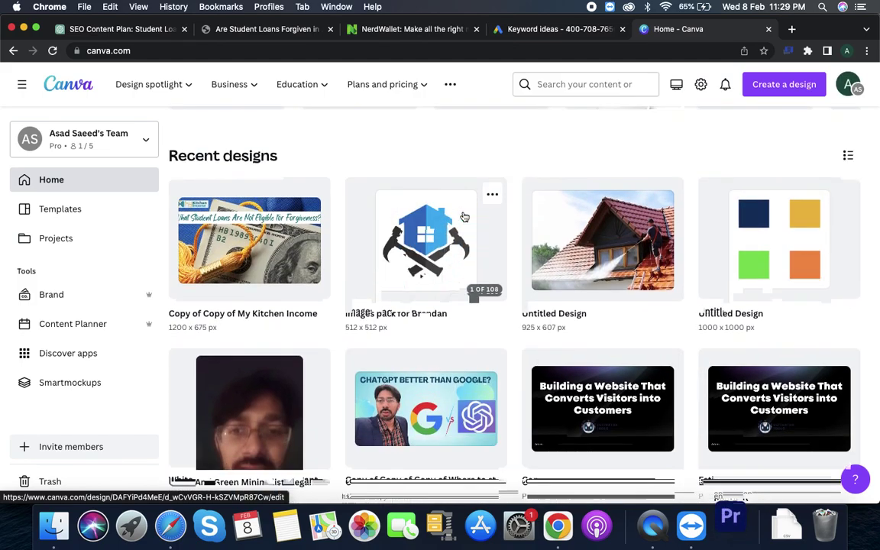
scroll(464, 217, up, 3)
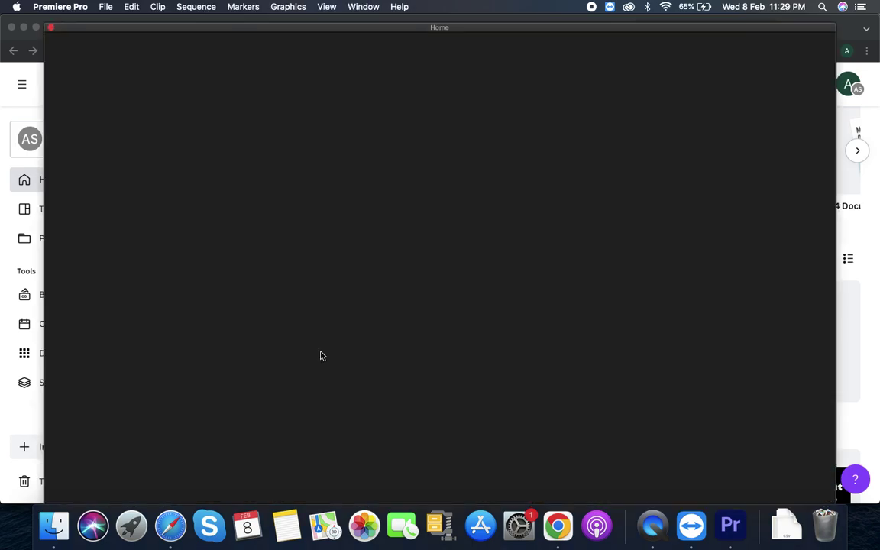
key(super+Tab)
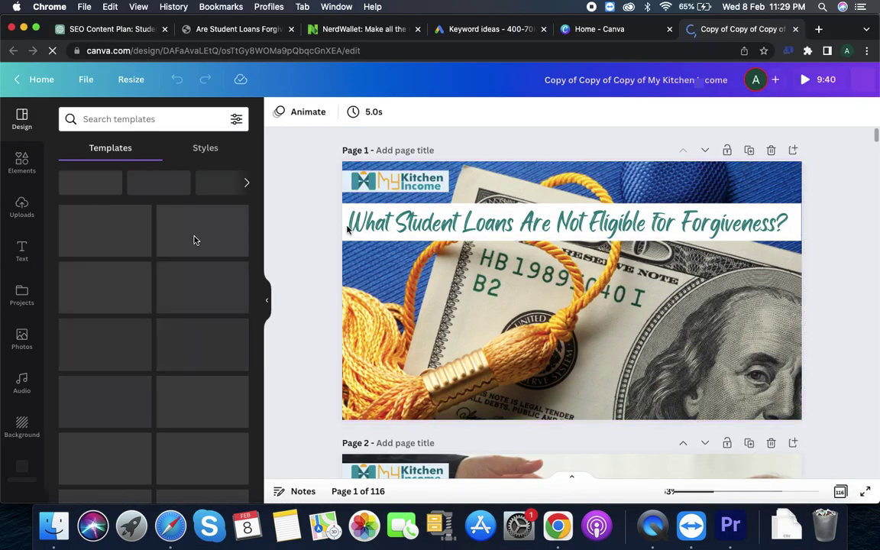
Search the design templates for "Doctor" and browse the matching templates.
click(164, 121)
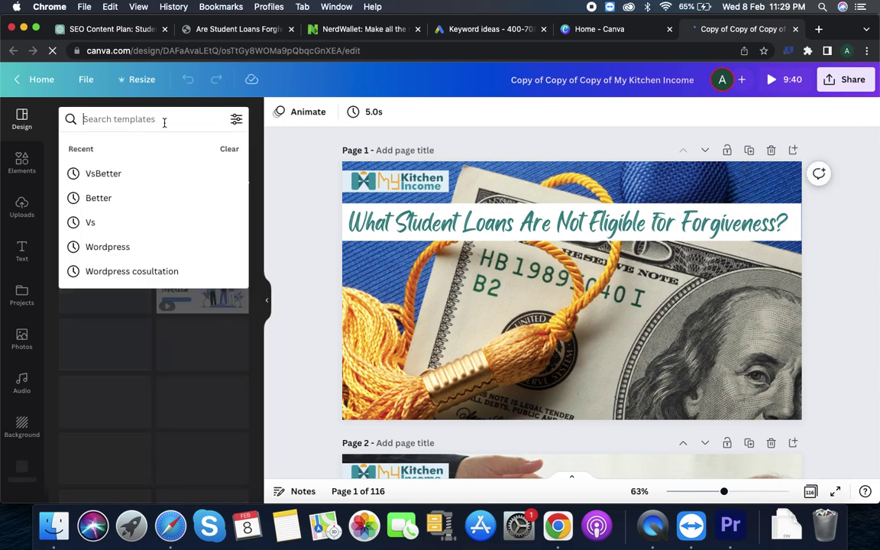
text(Doctor)
key(Return)
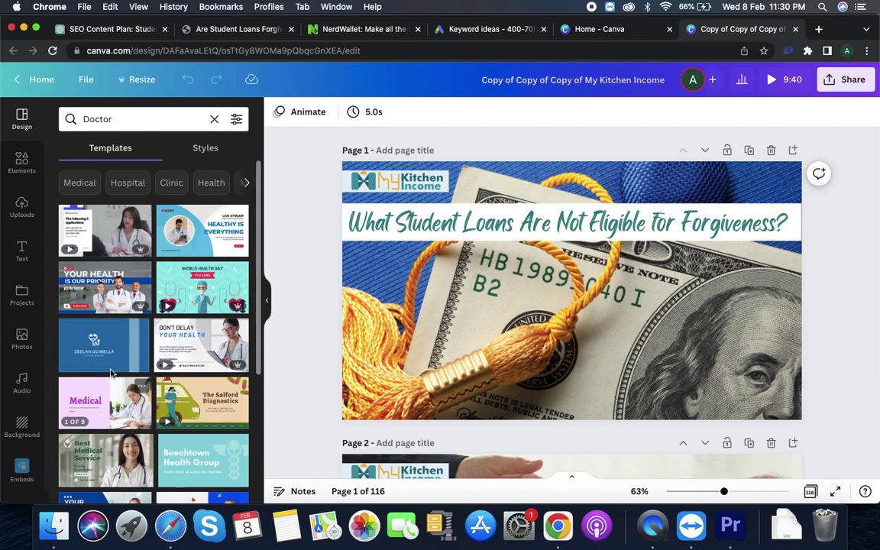
scroll(128, 336, down, 3)
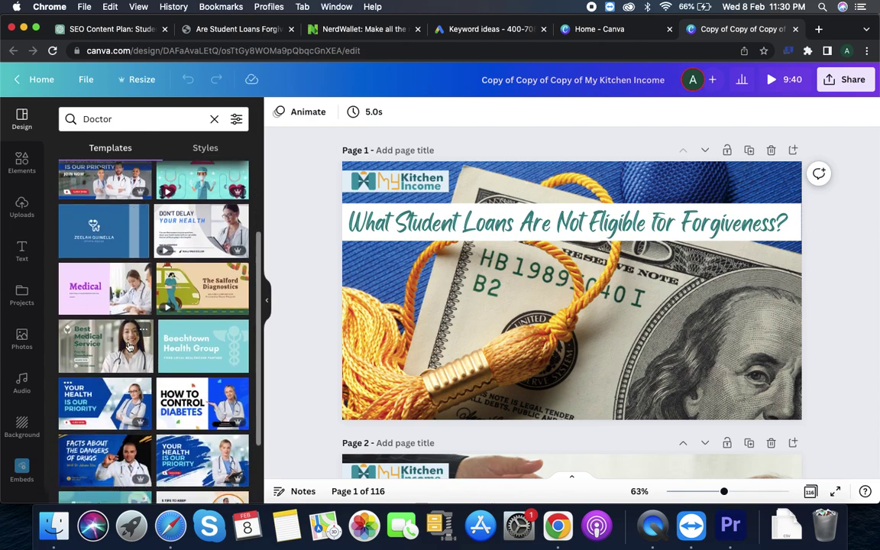